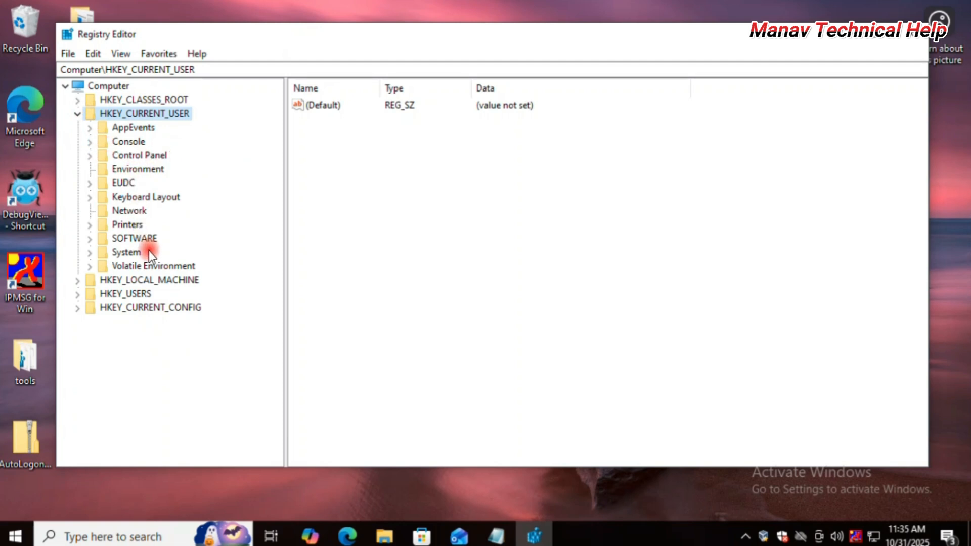
Expand the SOFTWARE key under HKEY_CURRENT_USER and its Microsoft subkey.
click(125, 241)
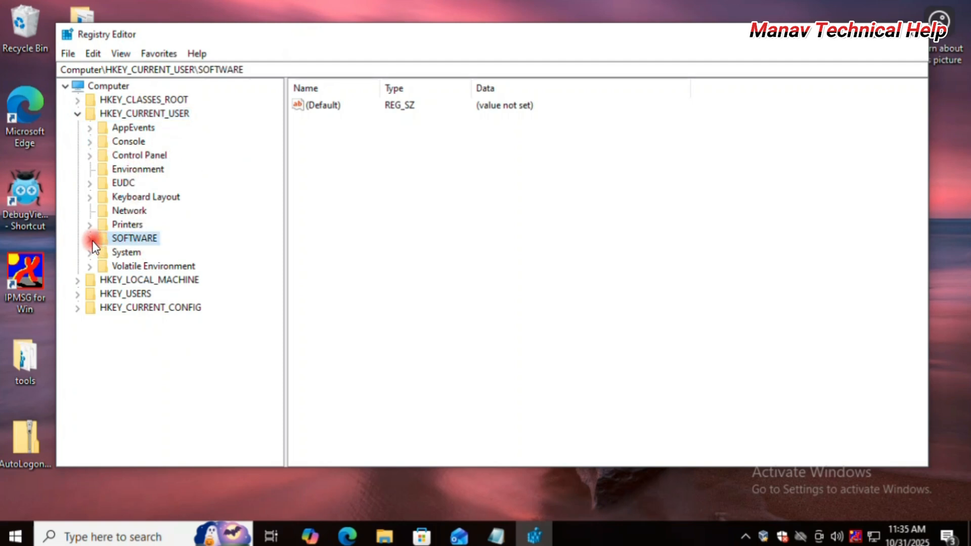
click(92, 241)
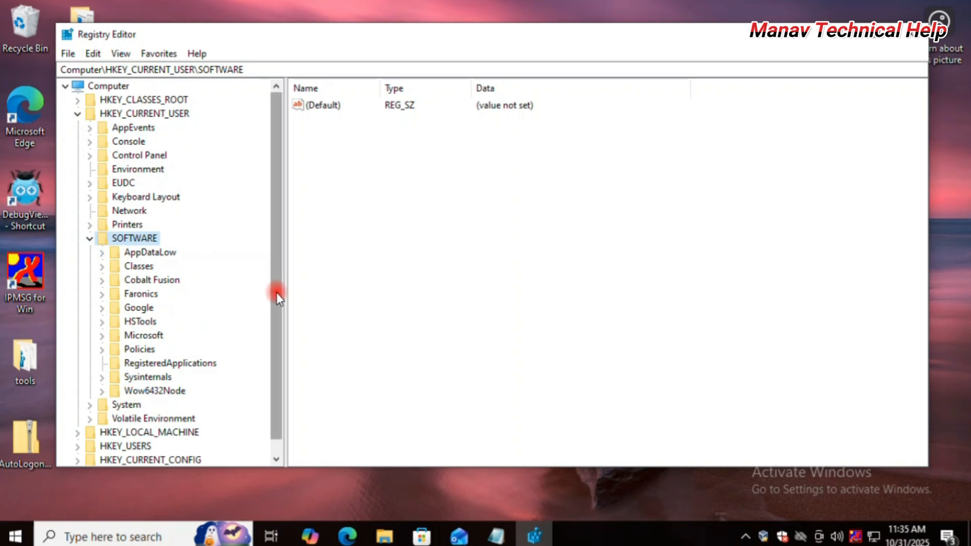
drag(276, 292, 278, 319)
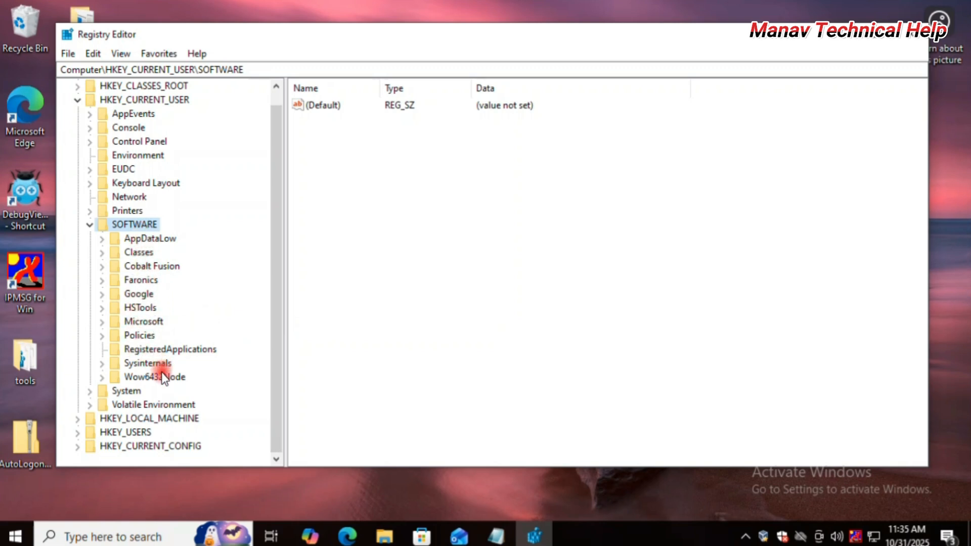
click(147, 321)
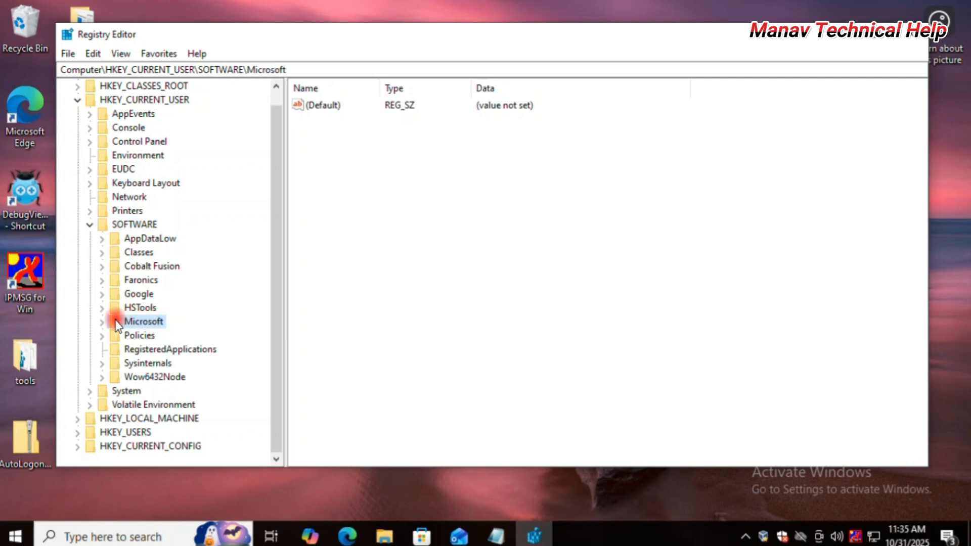
click(102, 322)
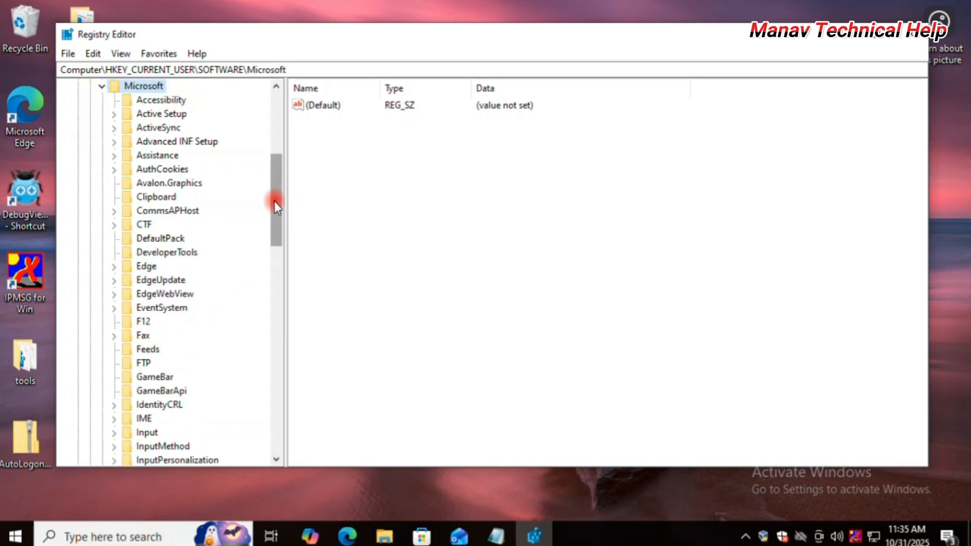
Expand Windows NT under the Microsoft key and open its CurrentVersion subkey.
drag(271, 201, 279, 381)
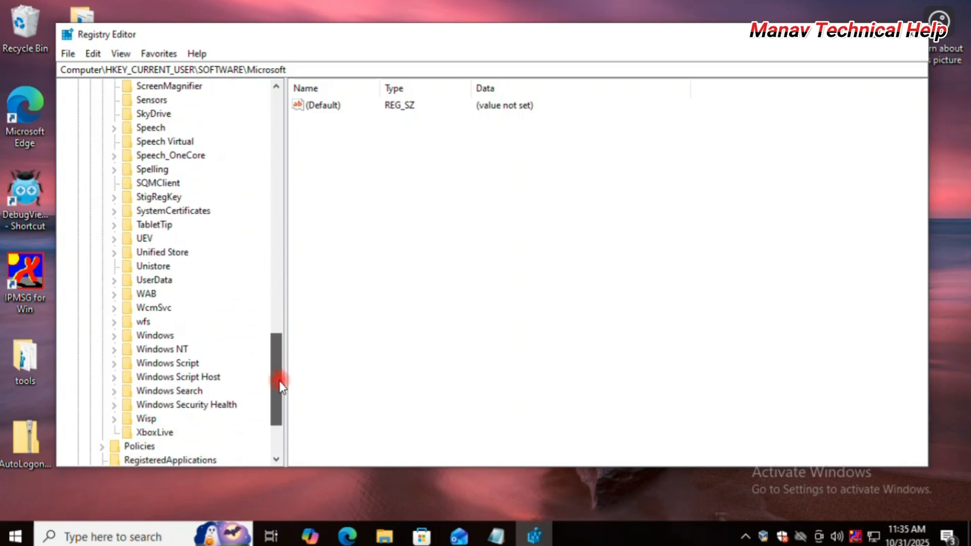
click(147, 349)
click(115, 350)
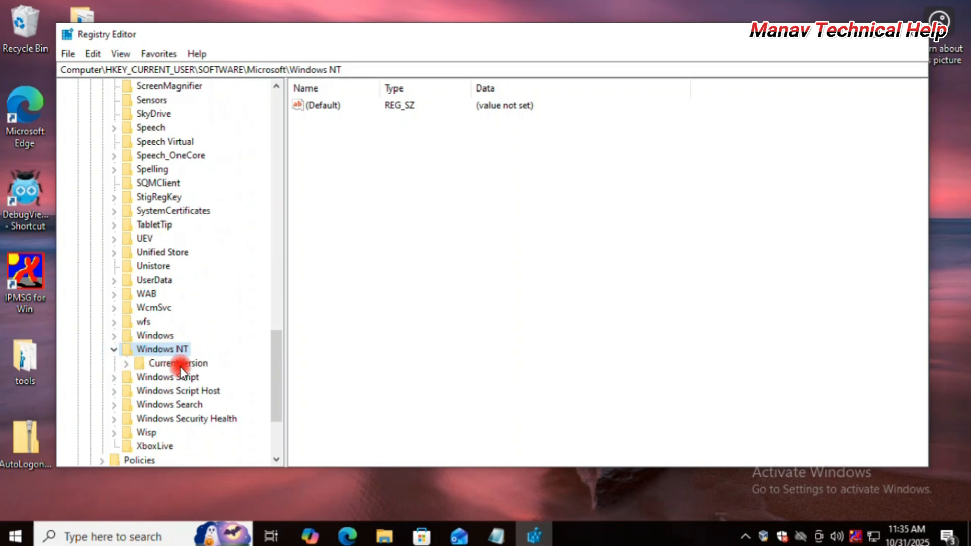
click(127, 364)
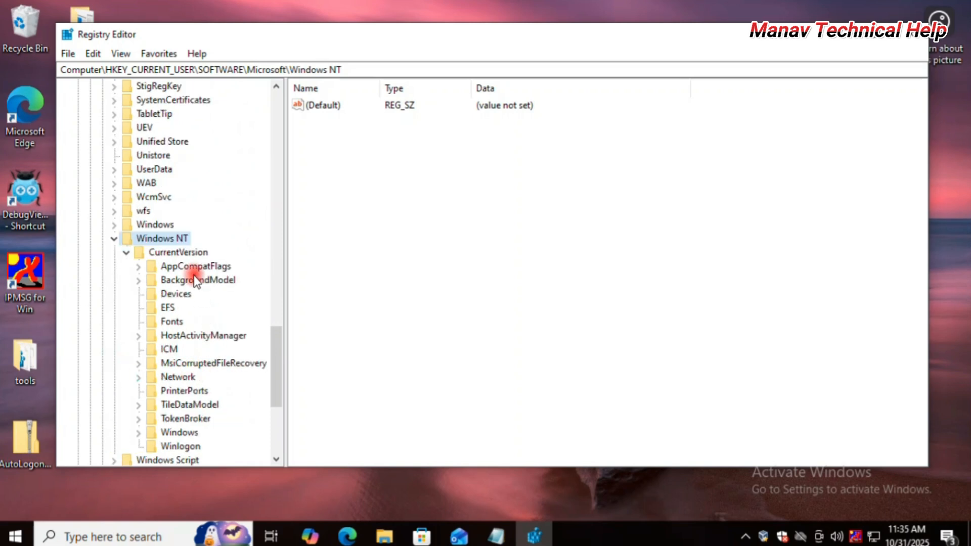
click(165, 255)
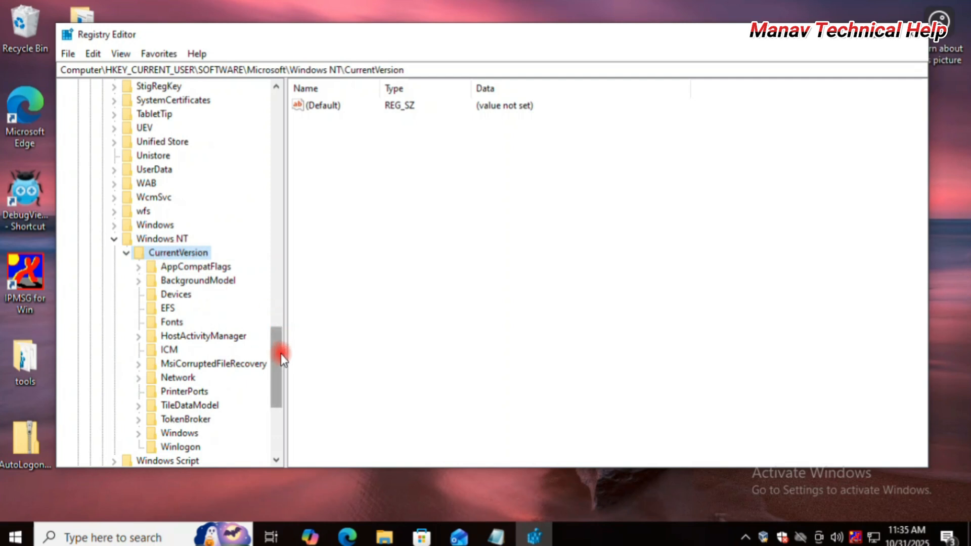
Expand the Windows key under CurrentVersion and open its ConsumerESU subkey.
drag(277, 353, 278, 380)
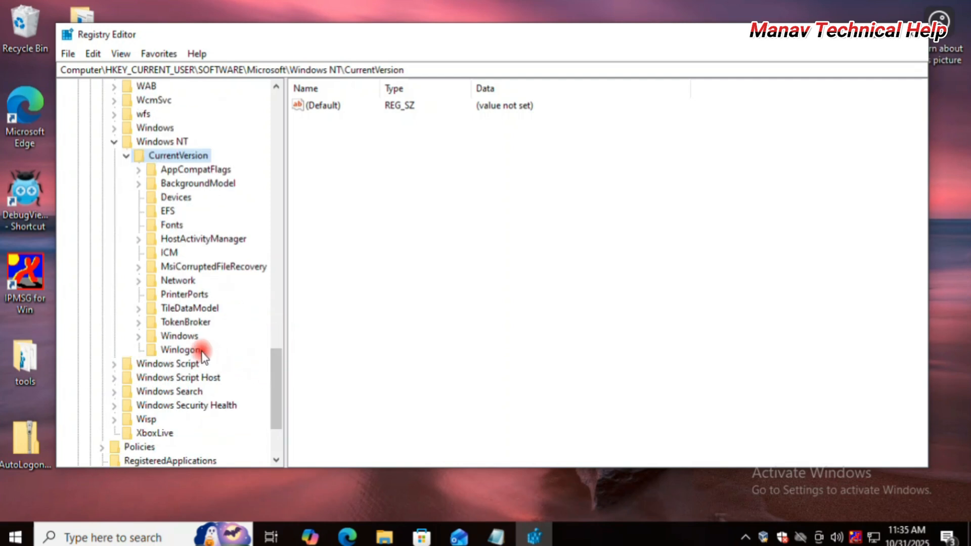
click(187, 337)
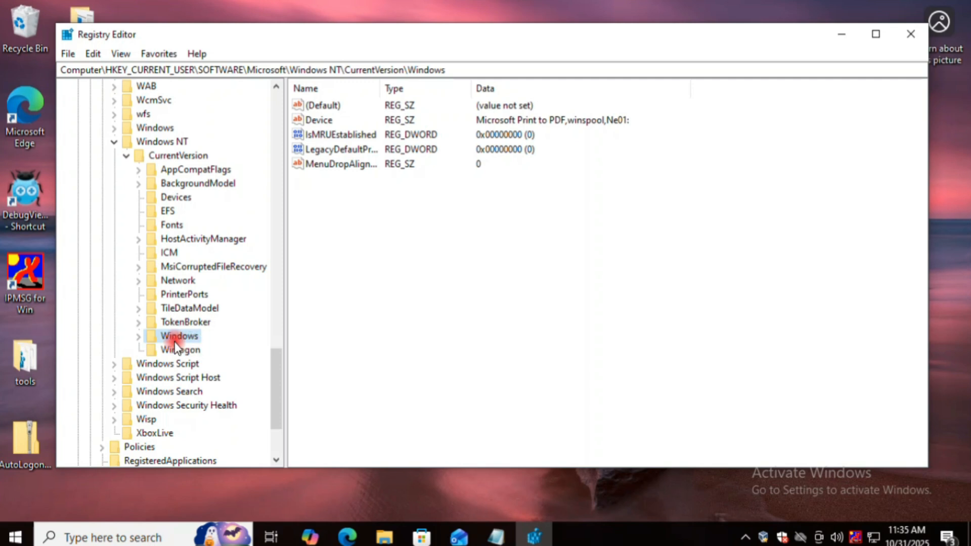
click(140, 336)
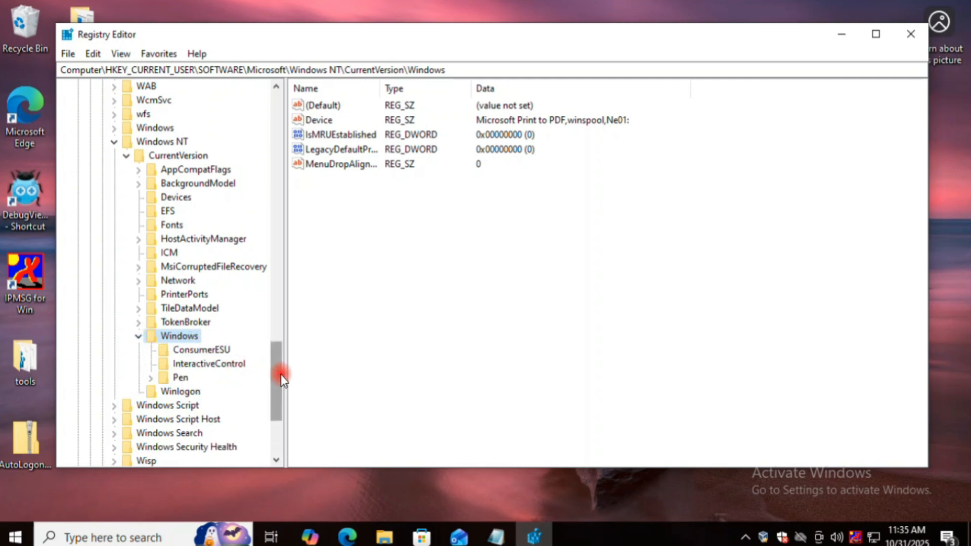
click(214, 351)
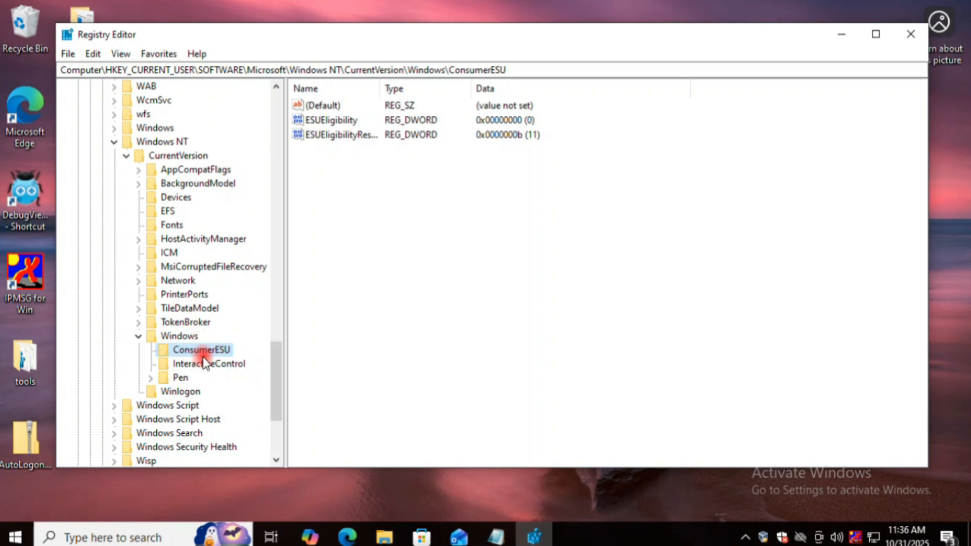
Create a new subkey under the Windows key in CurrentVersion.
right_click(182, 337)
mouse_move(301, 362)
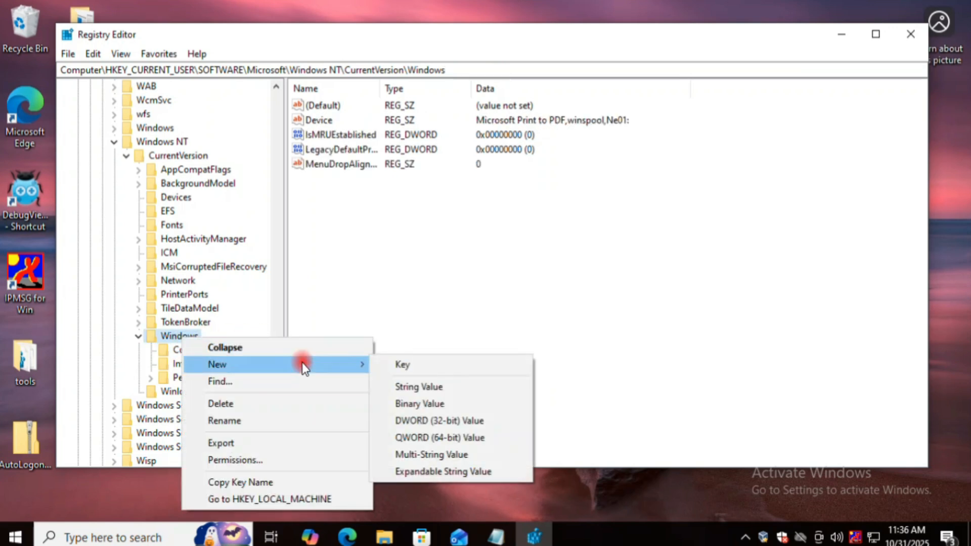
click(421, 366)
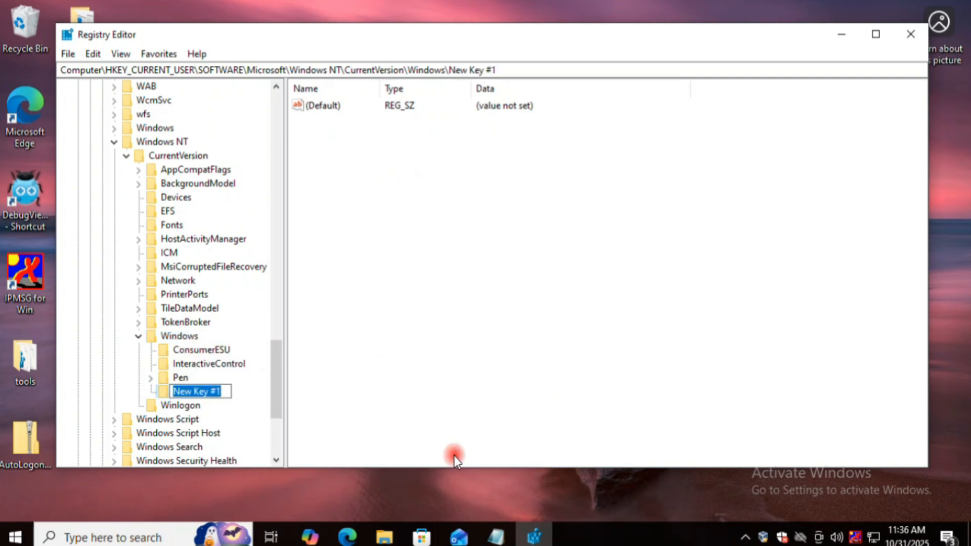
Switch to the Notepad notes and copy the key name ConsumerESU.
click(498, 539)
drag(238, 130, 525, 193)
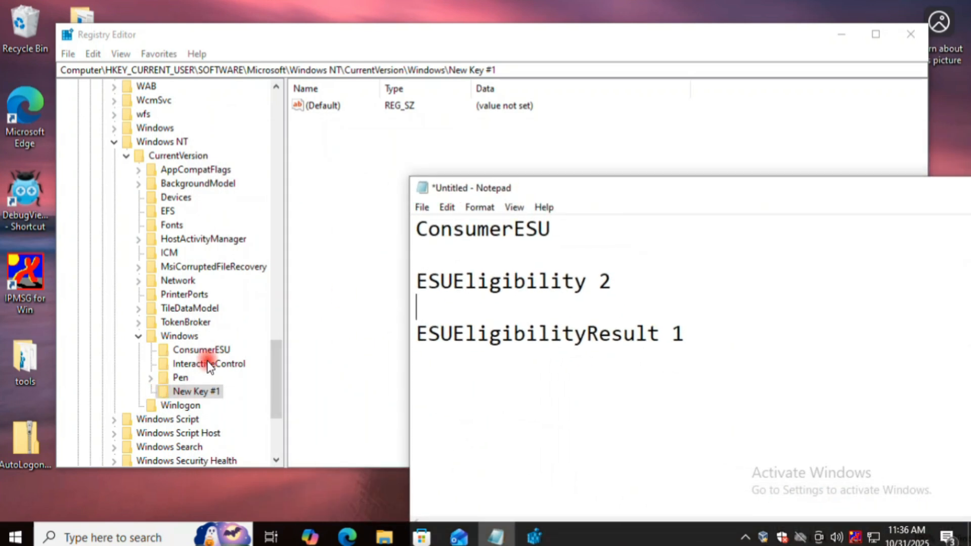
drag(551, 230, 418, 228)
key(ctrl+c)
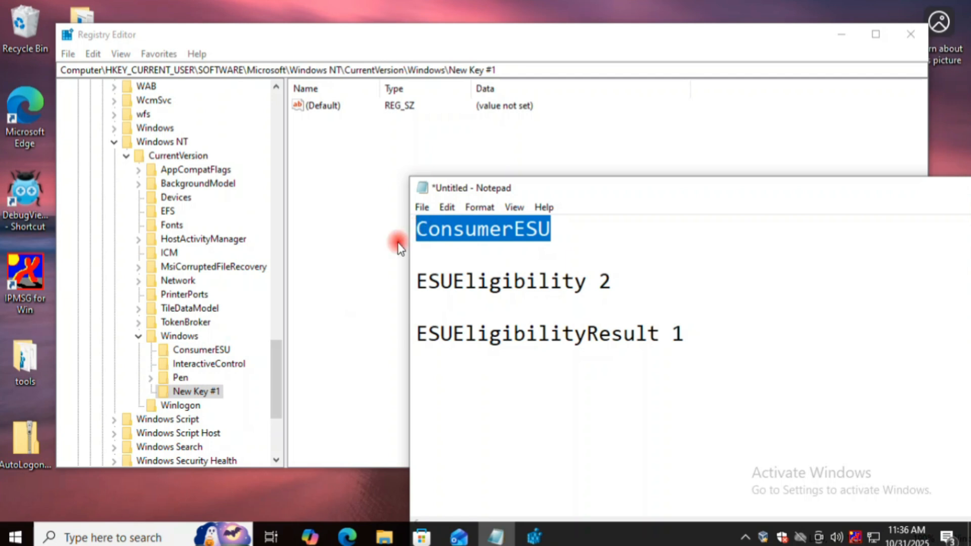
Return to Registry Editor and try to rename the new subkey as ConsumerESU.
click(191, 391)
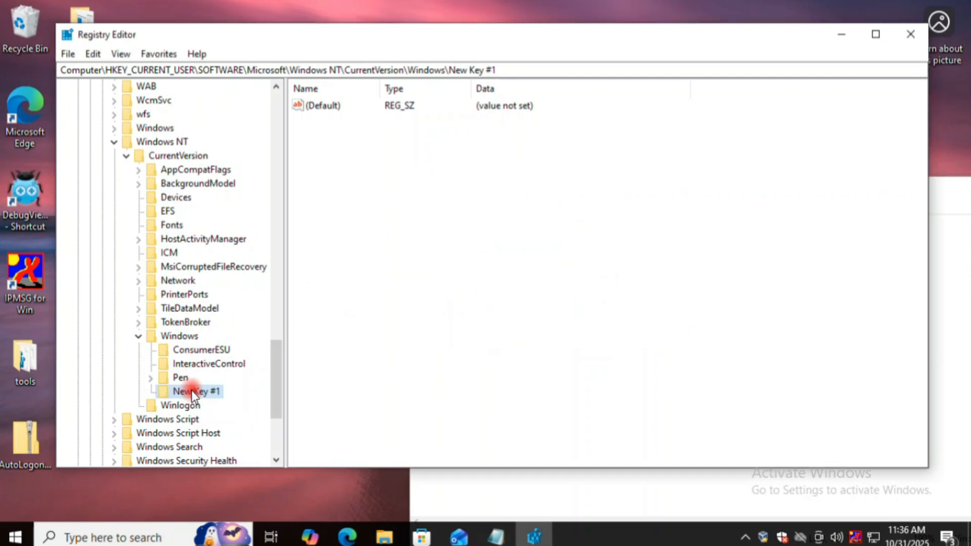
right_click(191, 390)
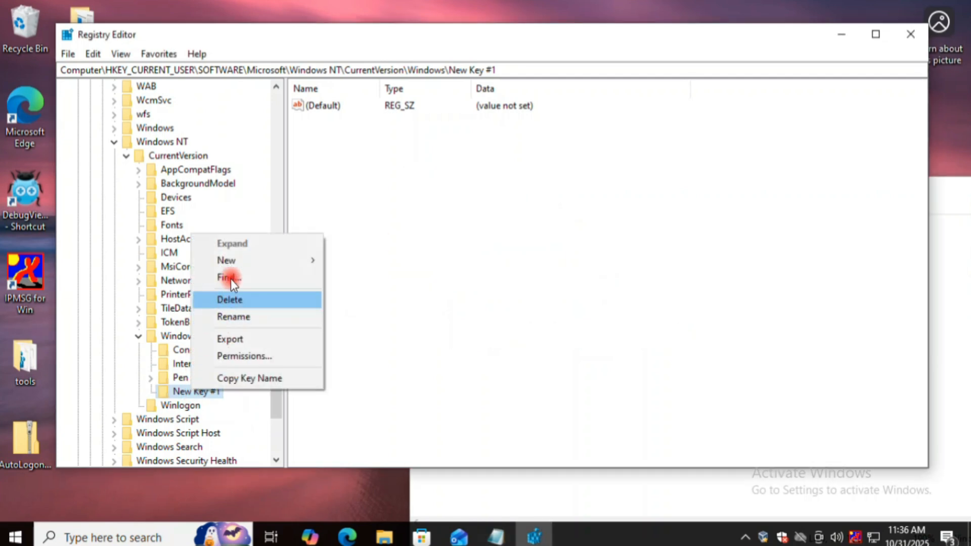
click(234, 317)
key(ctrl+v)
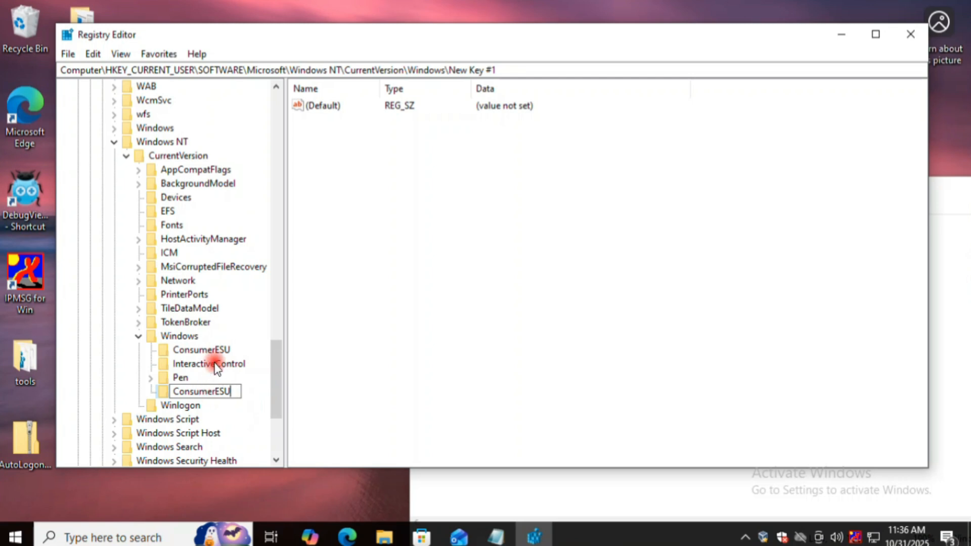
click(248, 395)
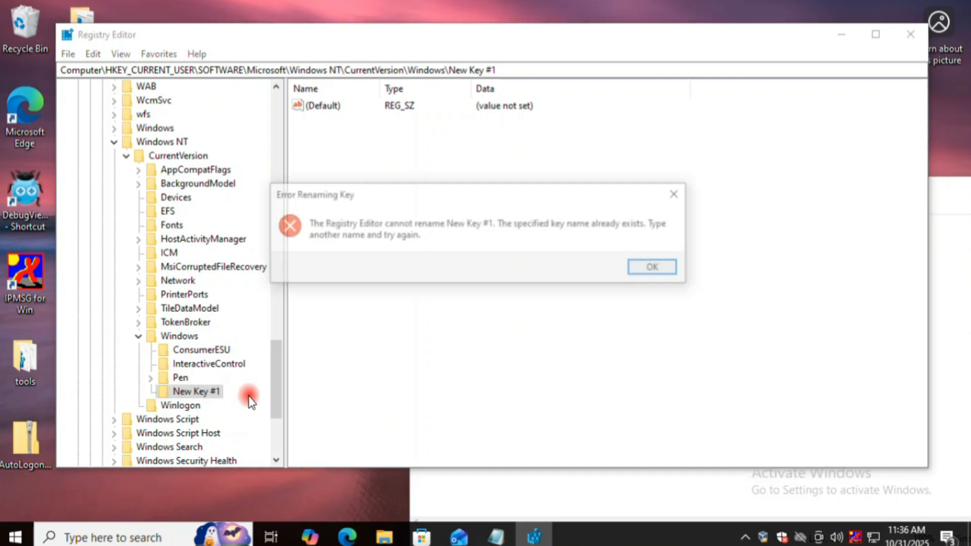
click(651, 266)
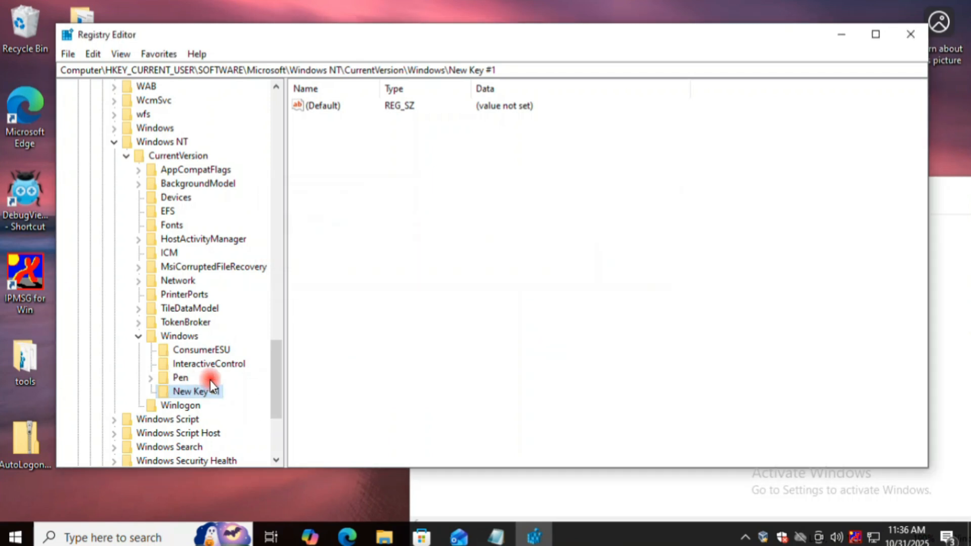
Delete the newly created subkey under the Windows key, including all of its subkeys.
right_click(182, 394)
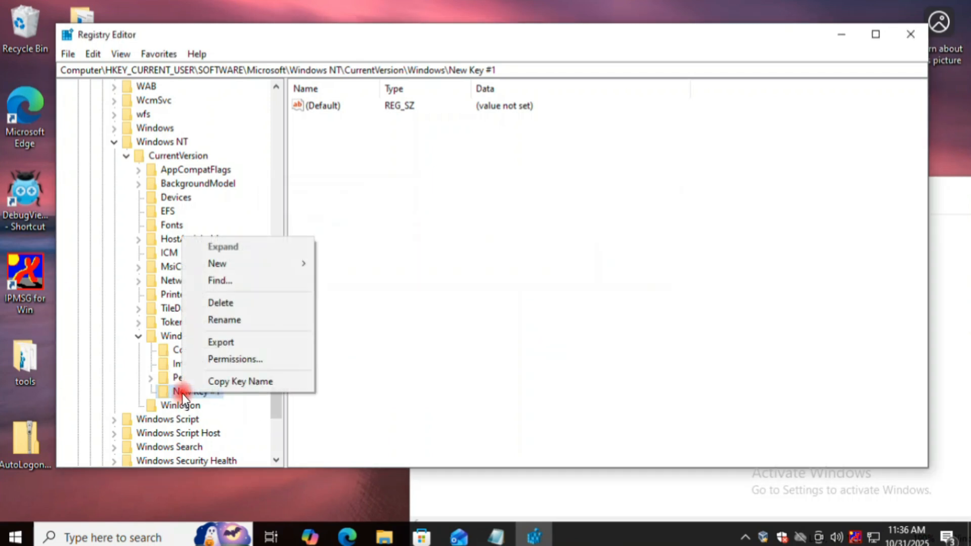
click(229, 303)
click(561, 264)
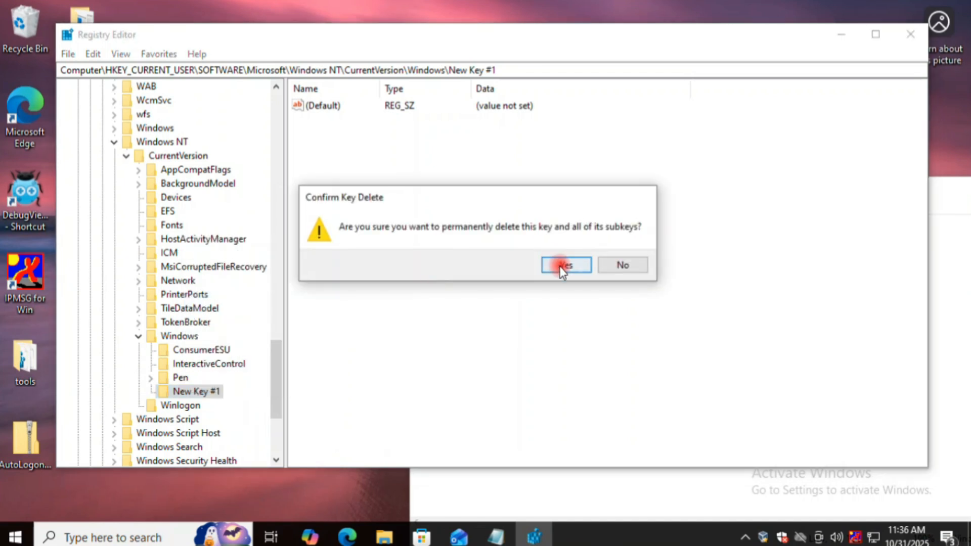
Open the existing ConsumerESU key and widen the Name column enough to read the full value names.
click(209, 351)
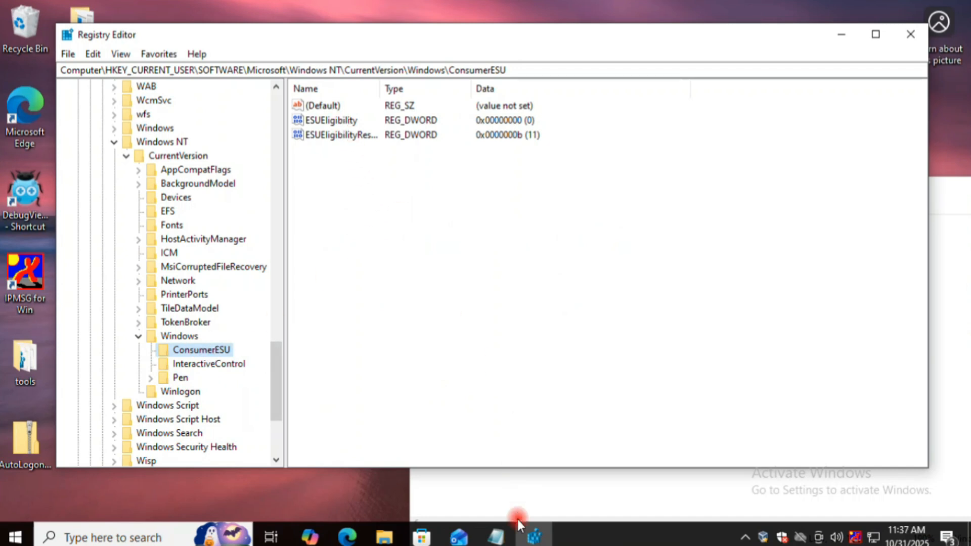
mouse_move(497, 535)
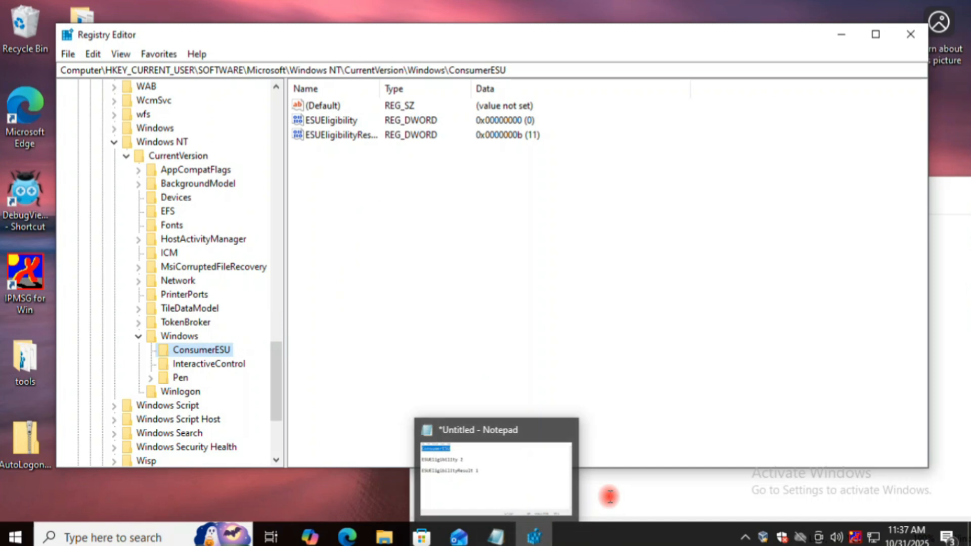
drag(376, 90, 464, 89)
click(316, 123)
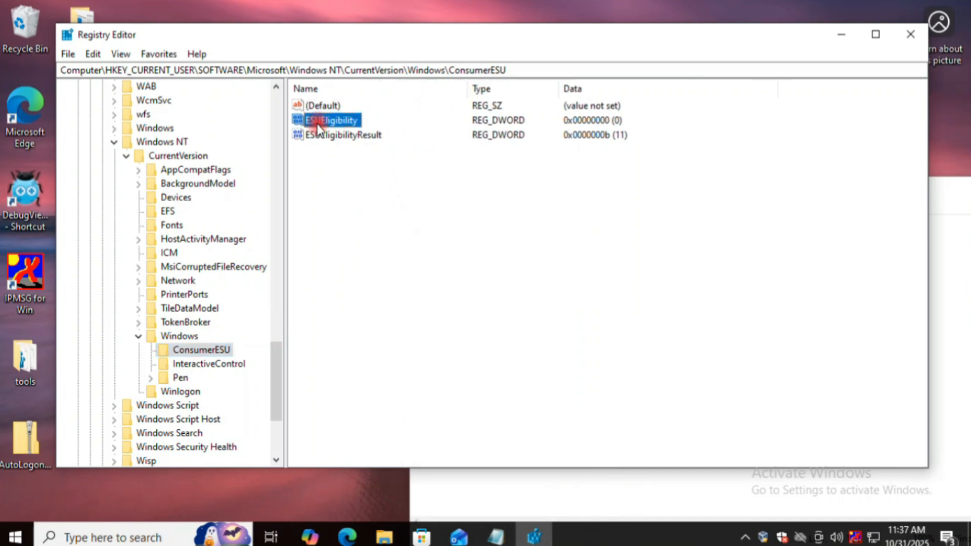
click(330, 135)
click(328, 120)
Create a new DWORD (32-bit) value in the ConsumerESU key.
right_click(385, 218)
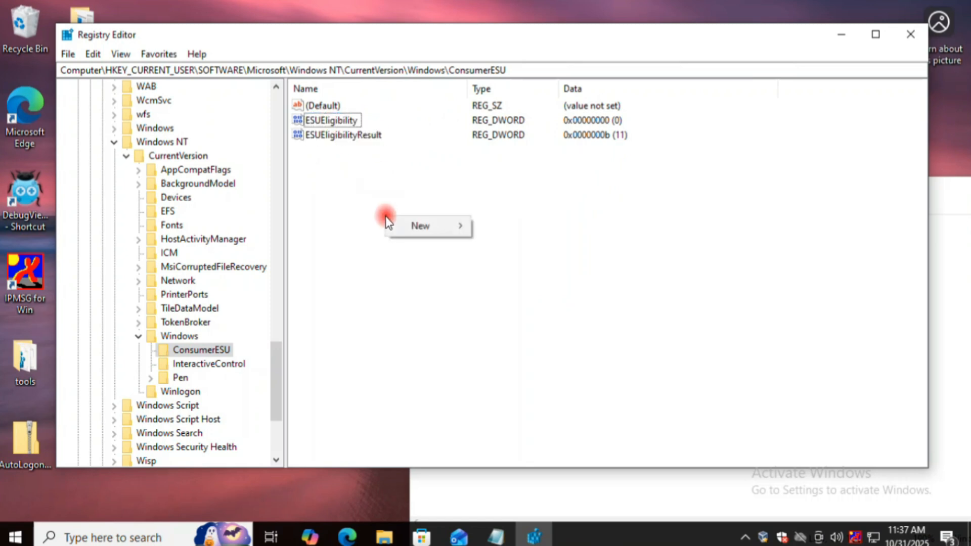
mouse_move(425, 228)
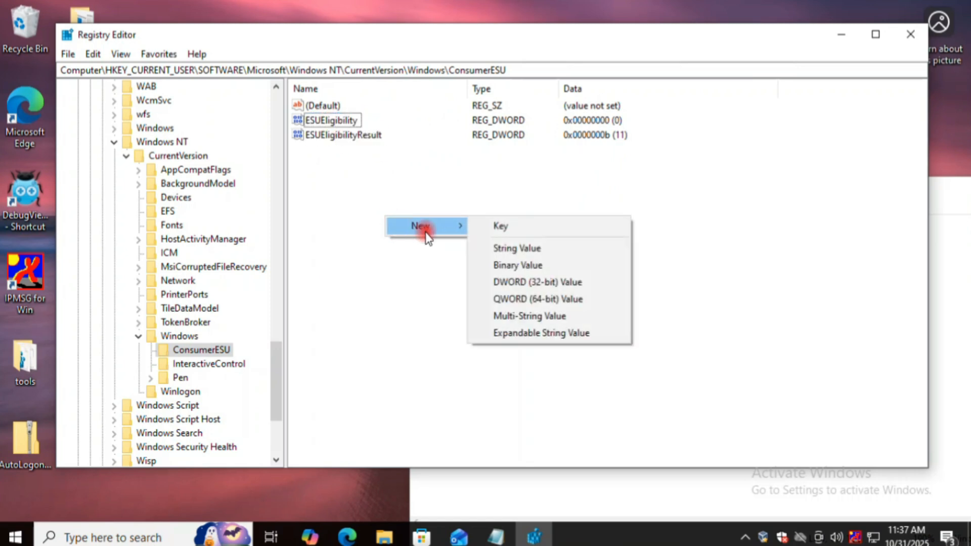
click(524, 282)
click(332, 125)
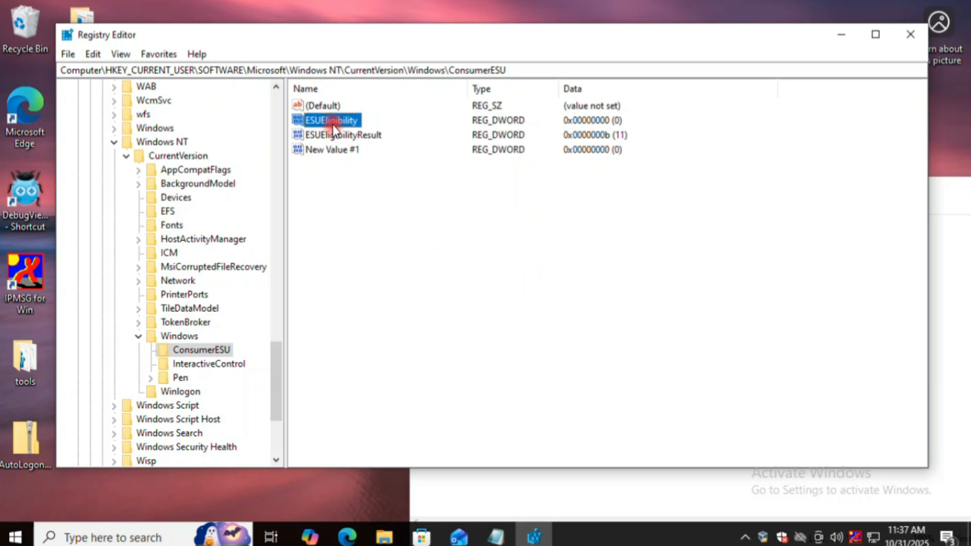
Switch to the Notepad notes and copy the value name ESUEligibility.
click(496, 536)
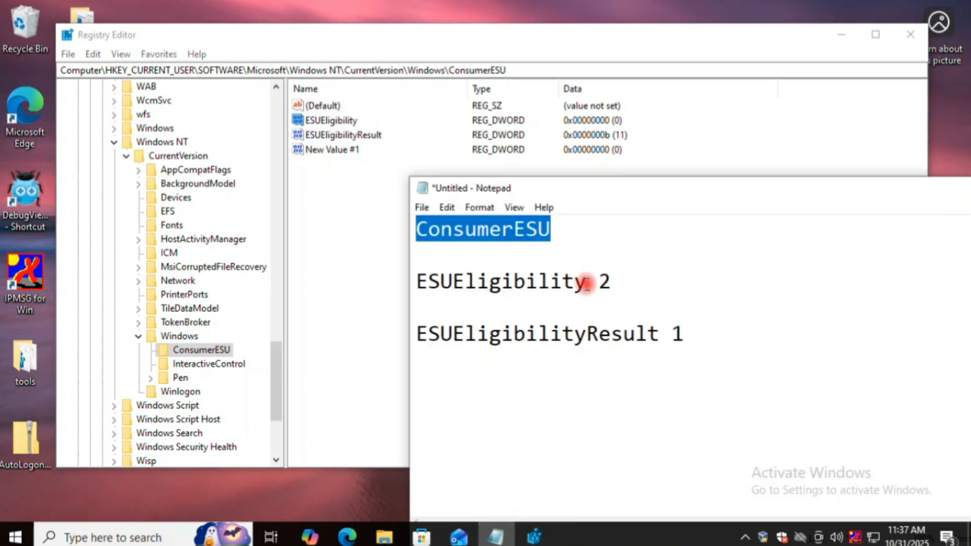
drag(586, 284, 414, 282)
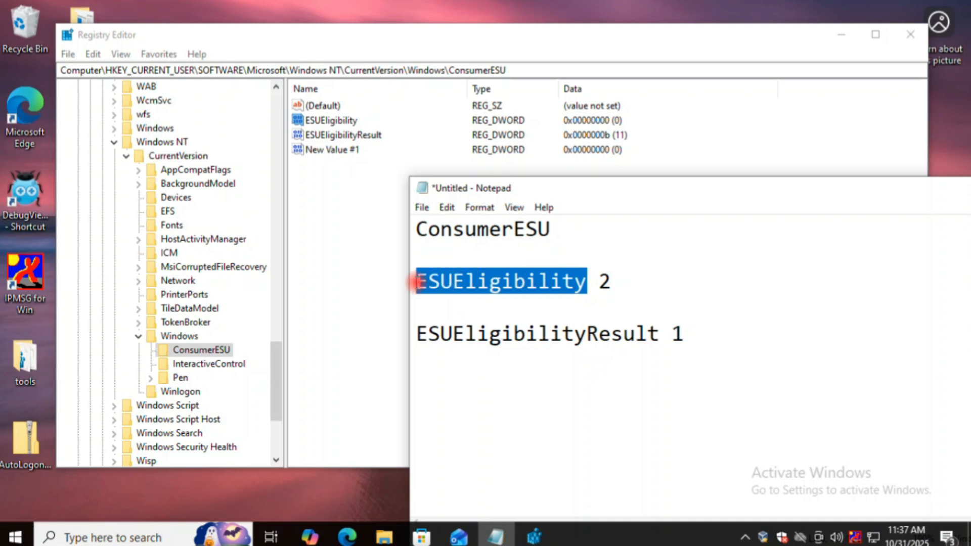
right_click(479, 281)
click(481, 323)
Try to rename the new DWORD value in the ConsumerESU key to ESUEligibility.
click(336, 150)
click(338, 135)
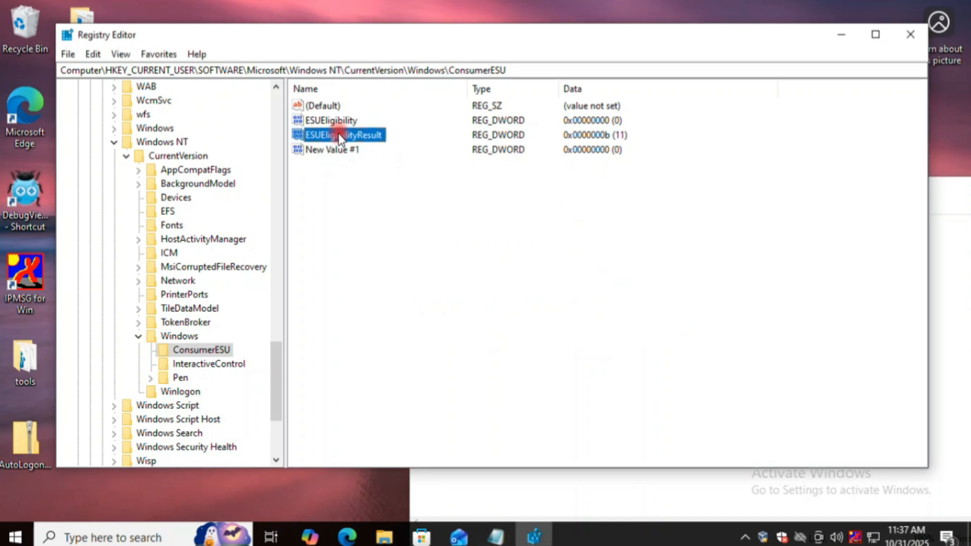
ctrl+click(338, 122)
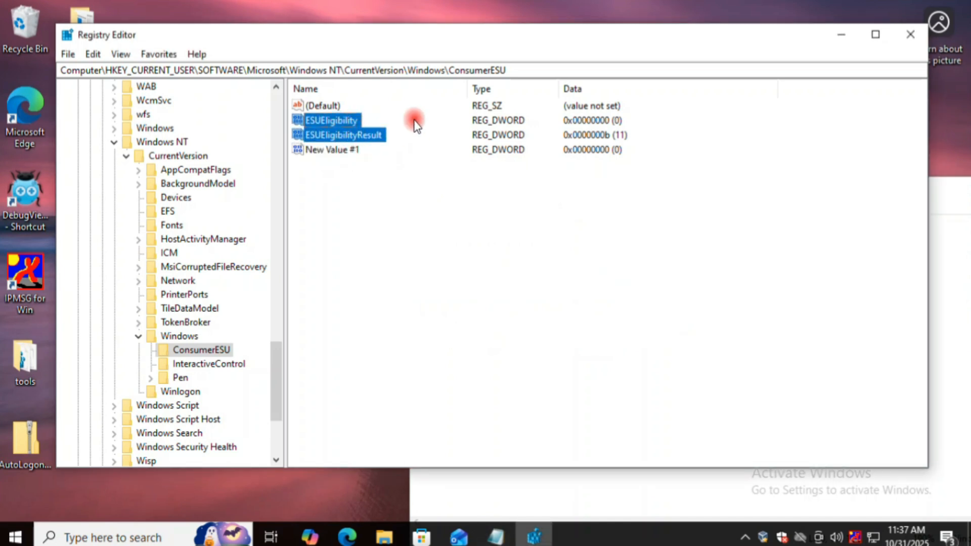
click(324, 150)
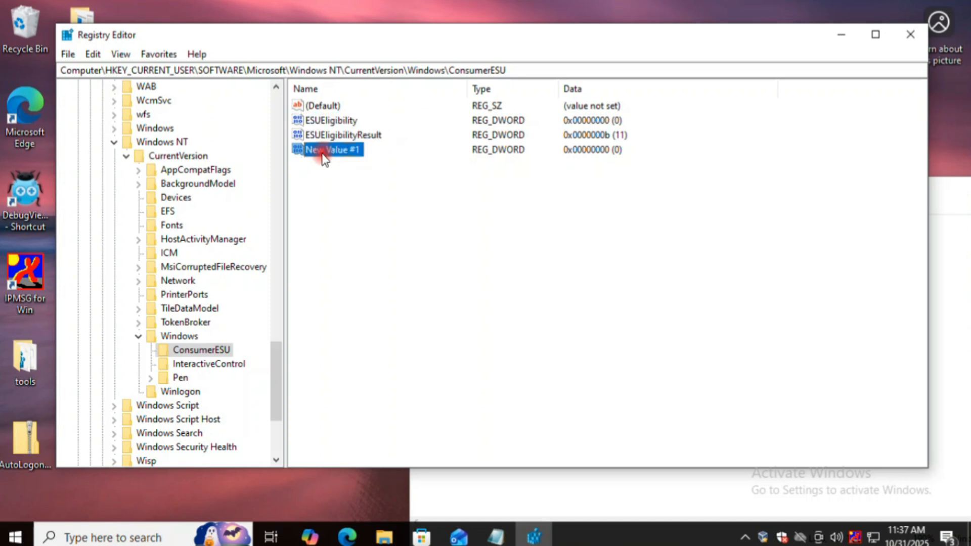
right_click(324, 152)
click(362, 217)
key(ctrl+v)
click(366, 207)
click(651, 271)
Delete New Value #1 from the ConsumerESU key.
right_click(348, 154)
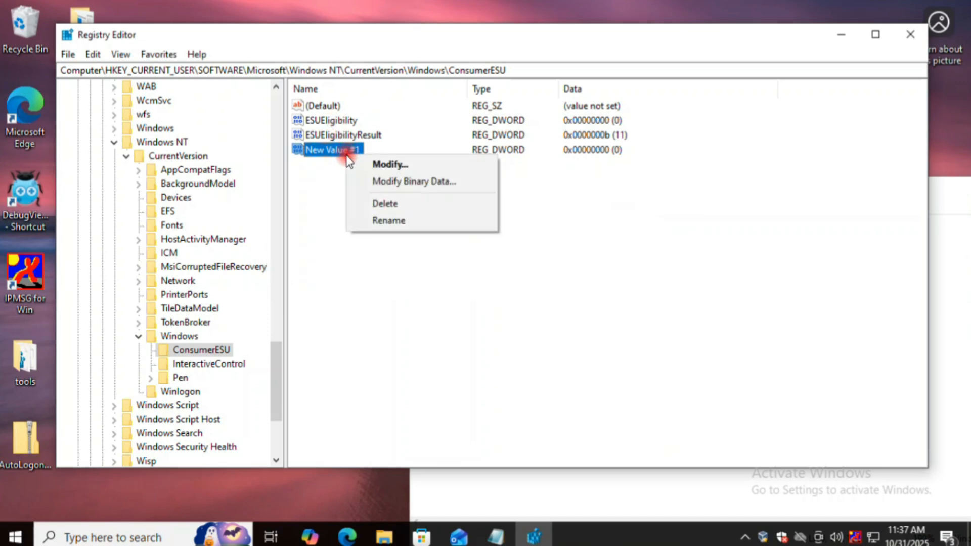
click(385, 203)
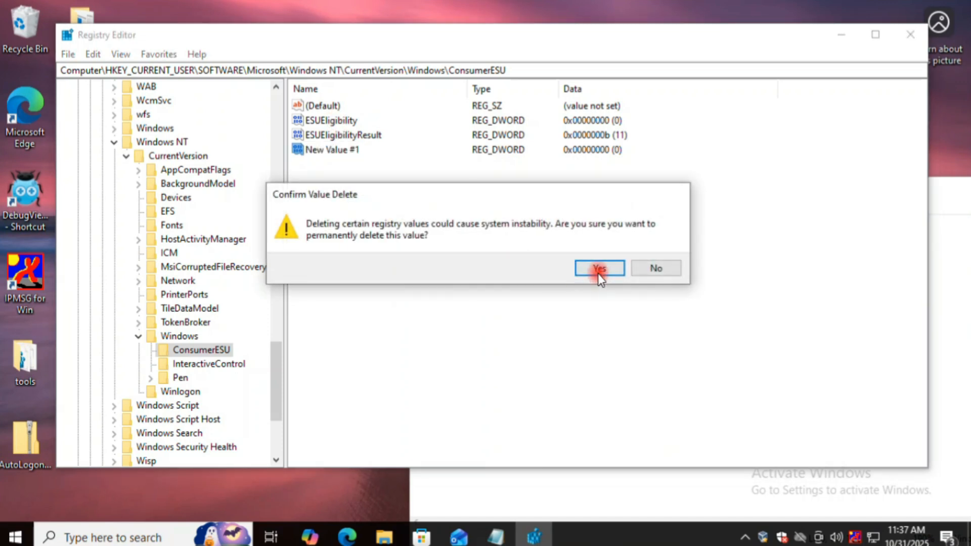
click(598, 268)
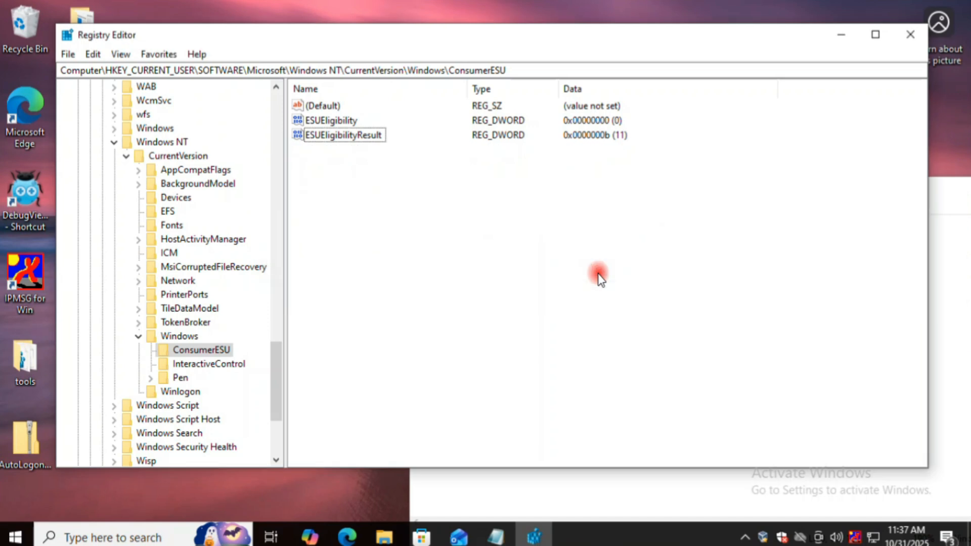
Create another DWORD (32-bit) value in the ConsumerESU key, keeping its default name.
click(357, 138)
right_click(372, 203)
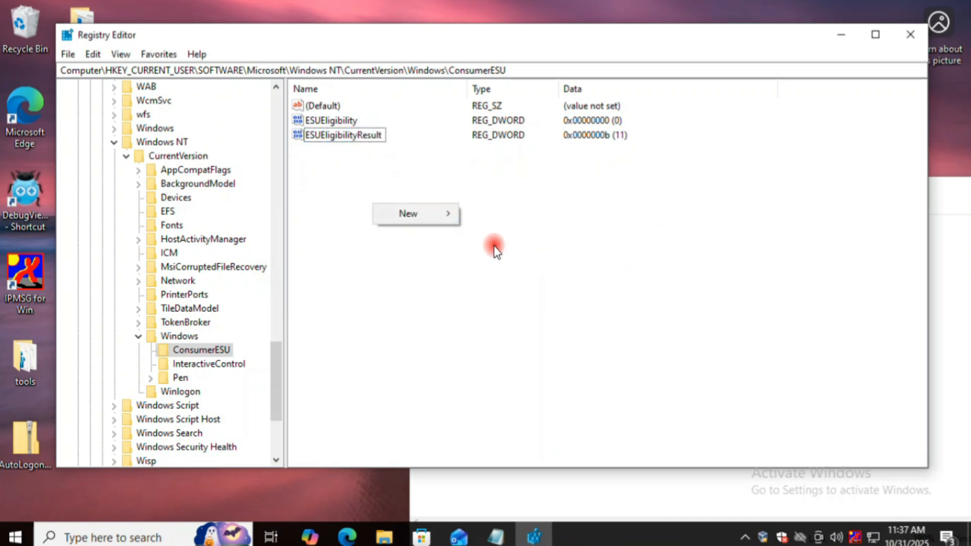
mouse_move(432, 216)
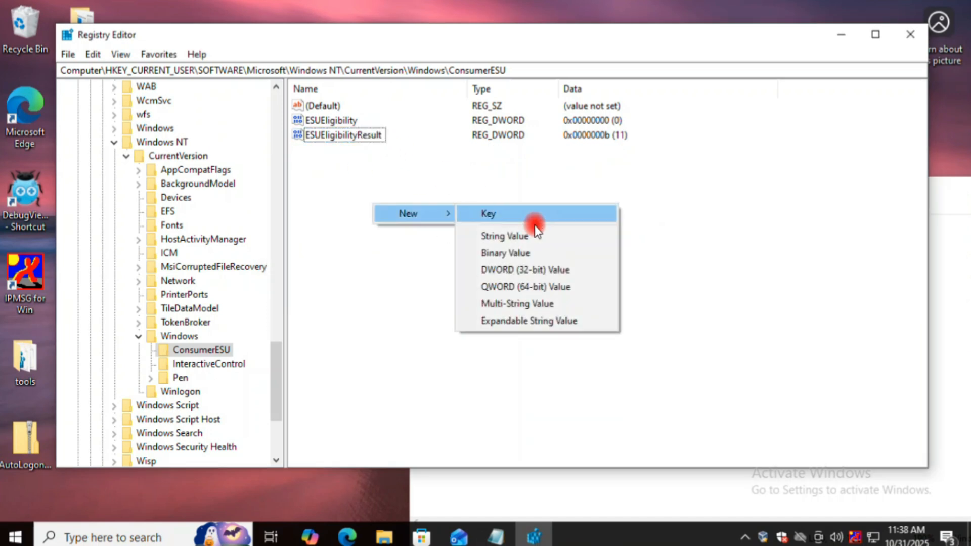
click(509, 269)
click(353, 139)
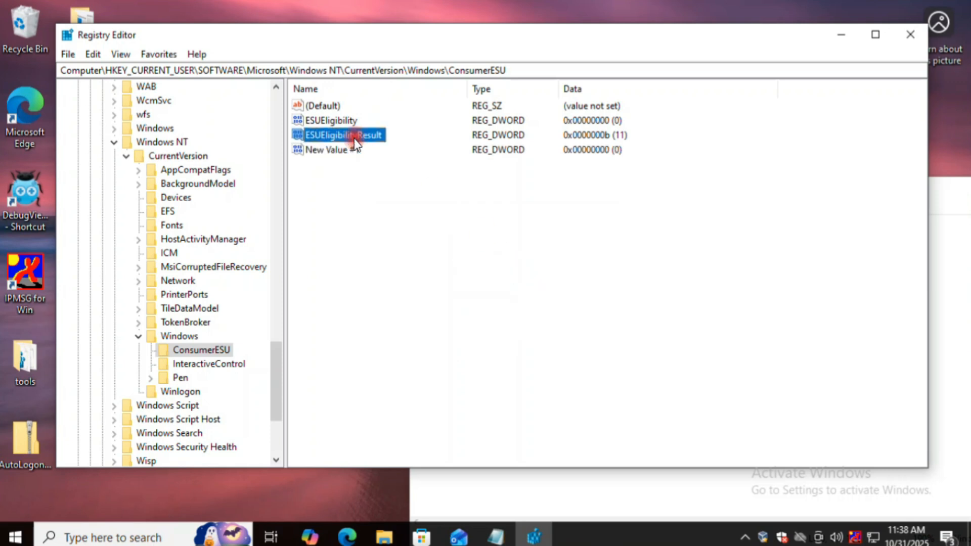
Copy the name ESUEligibilityResult from the Notepad notes and try to rename the new DWORD value with it in Registry Editor.
key(alt+Tab)
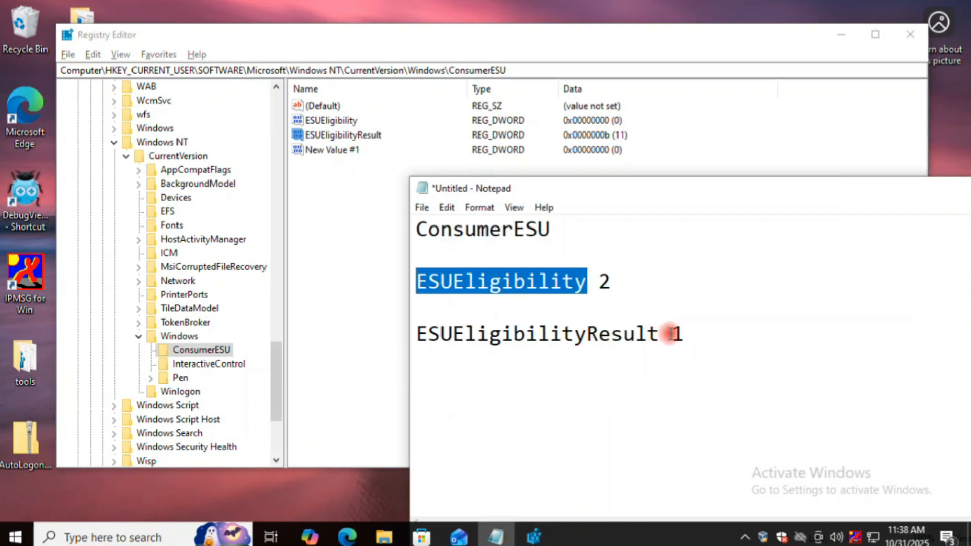
drag(658, 335, 416, 334)
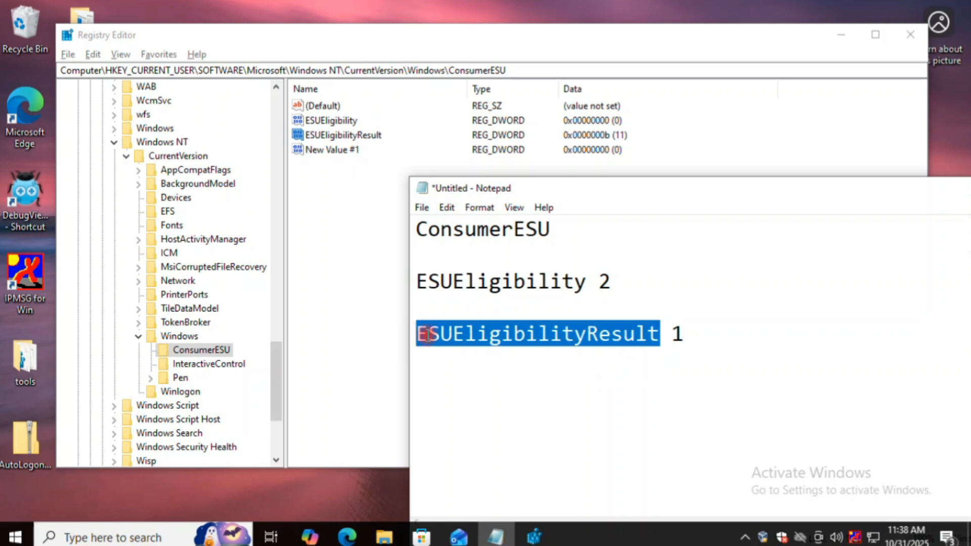
click(324, 148)
right_click(323, 147)
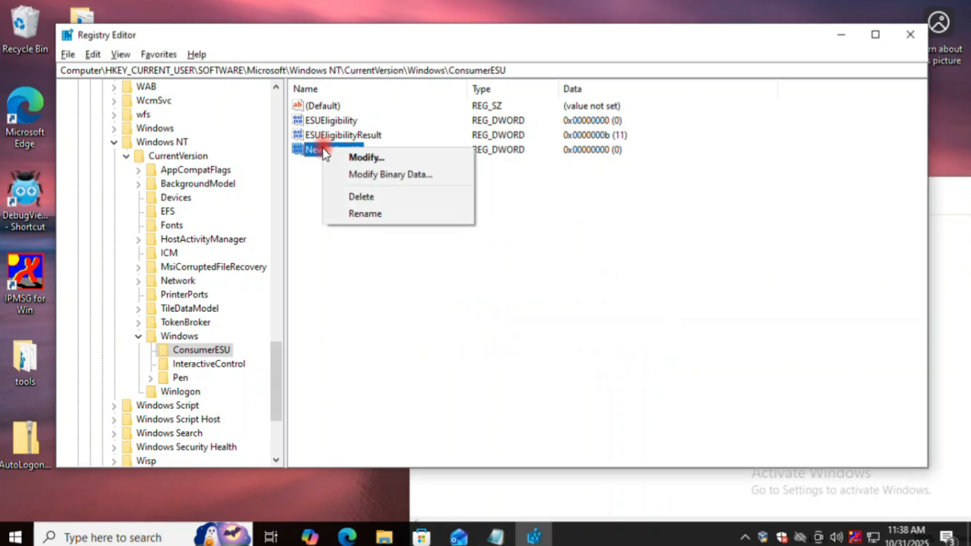
click(375, 210)
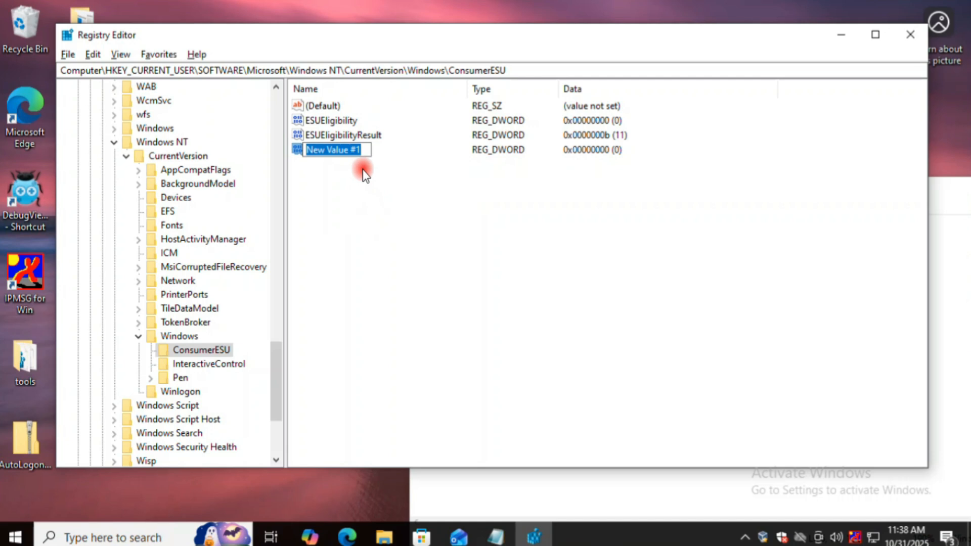
key(ctrl+v)
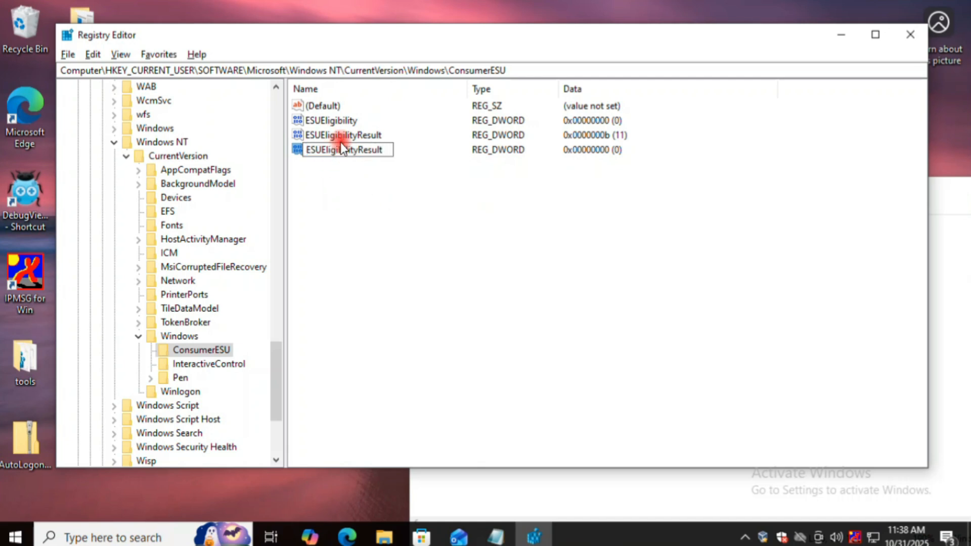
click(344, 217)
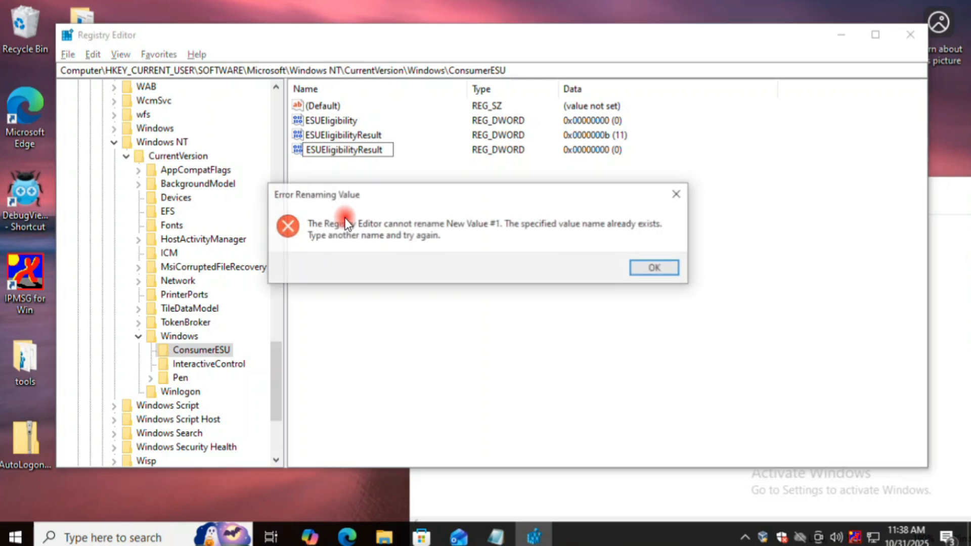
click(650, 264)
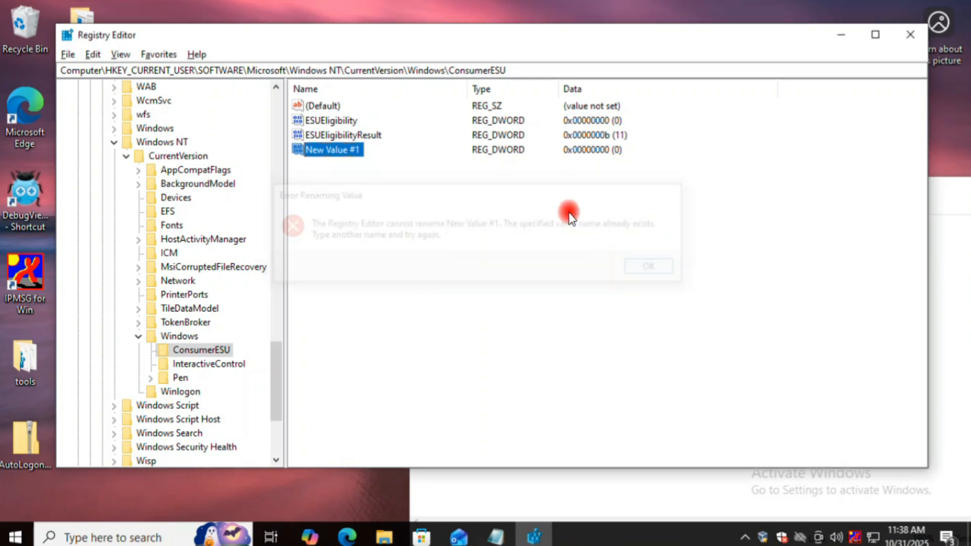
Delete the second newly created DWORD value, leaving only the original ESU values in the key.
right_click(355, 156)
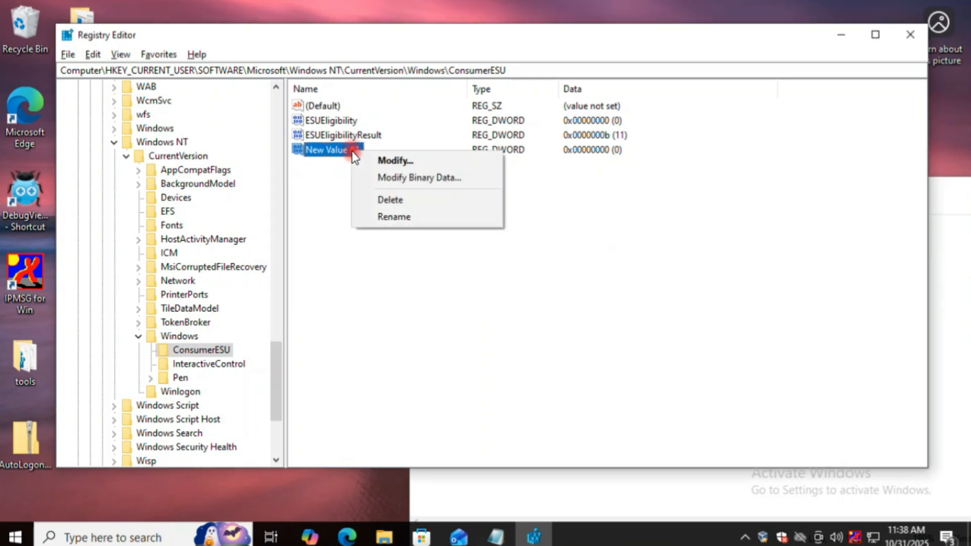
click(401, 201)
click(592, 267)
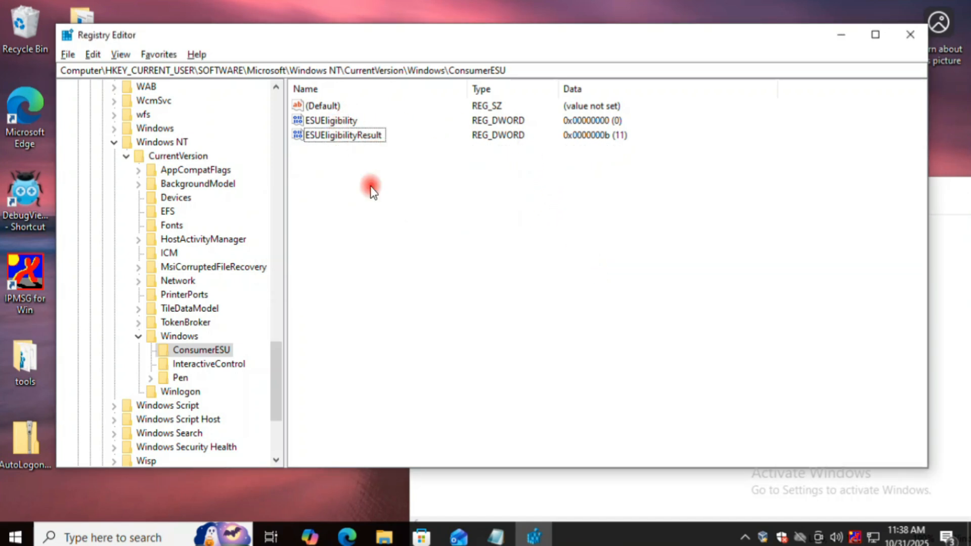
Set the value data of ESUEligibility to 2 in hexadecimal.
click(326, 120)
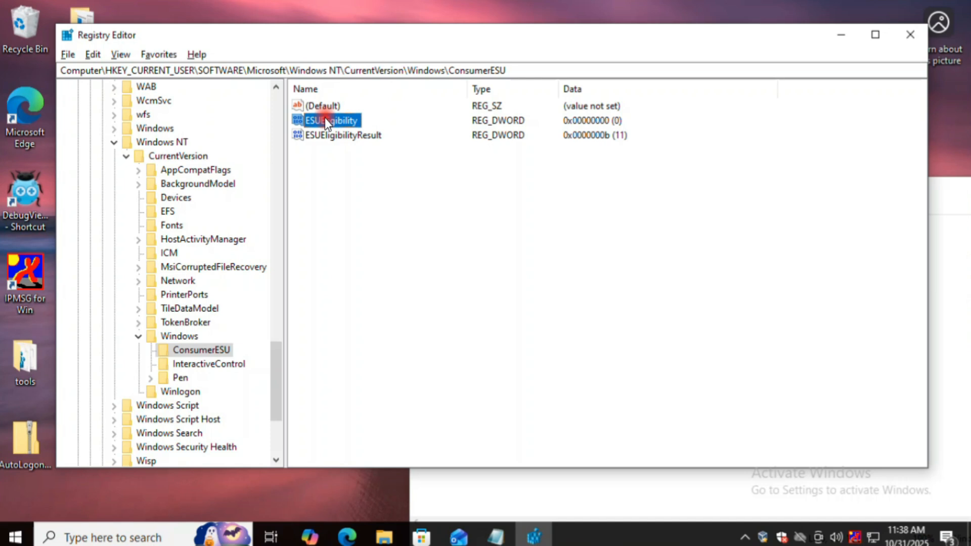
right_click(324, 118)
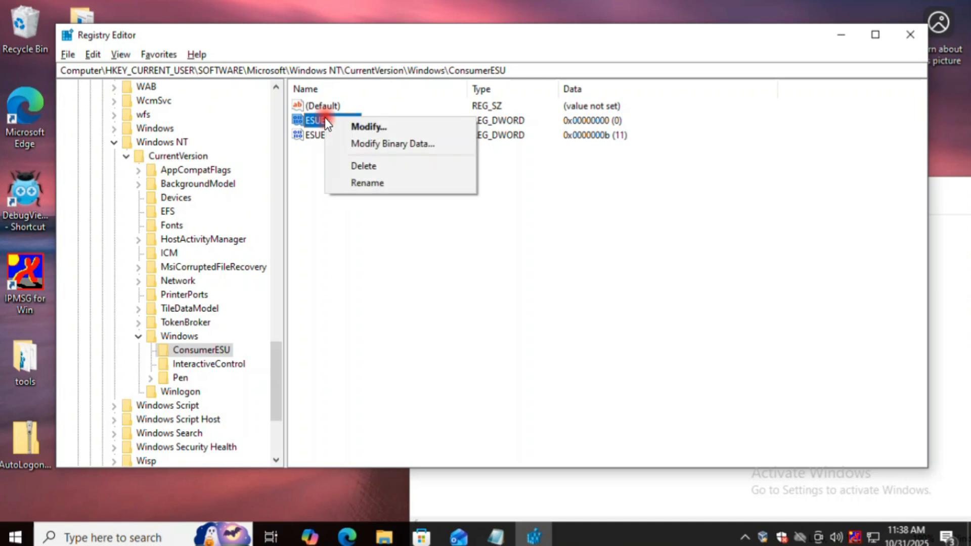
click(380, 127)
drag(241, 103, 613, 171)
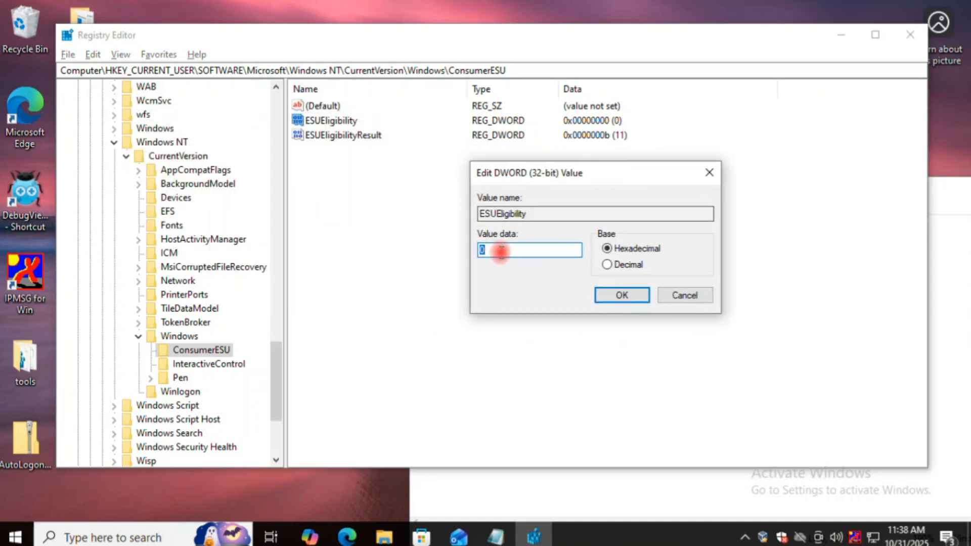
text(2)
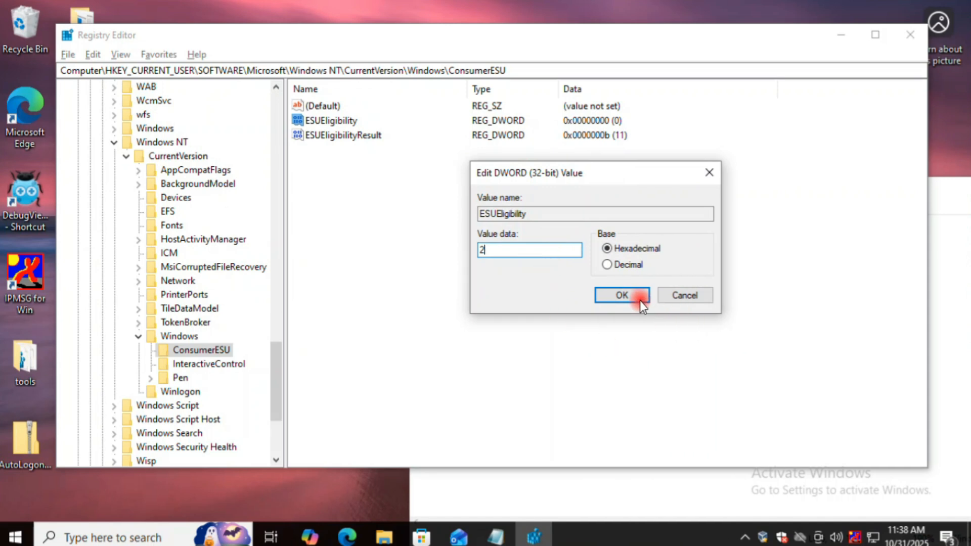
click(622, 295)
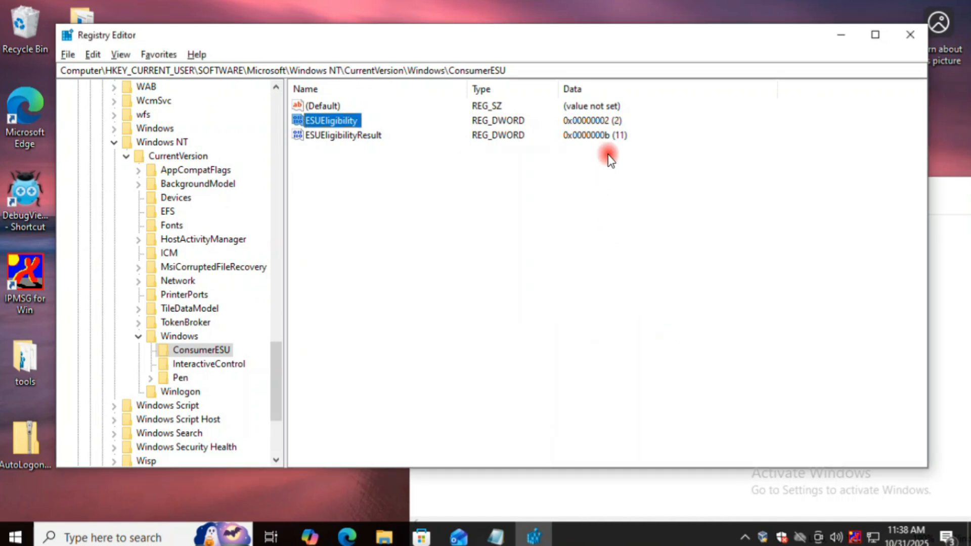
Set the value data of ESUEligibilityResult to 1 in hexadecimal.
click(348, 135)
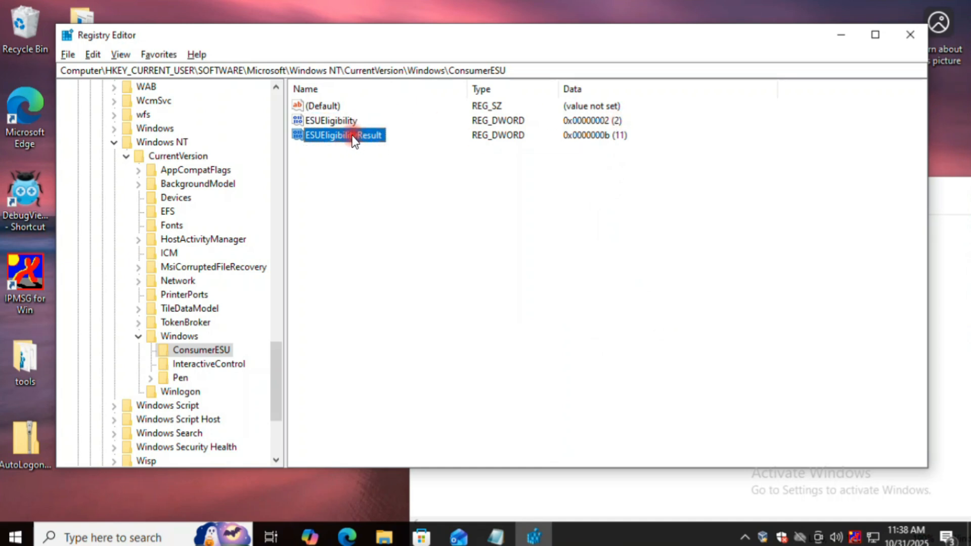
right_click(354, 142)
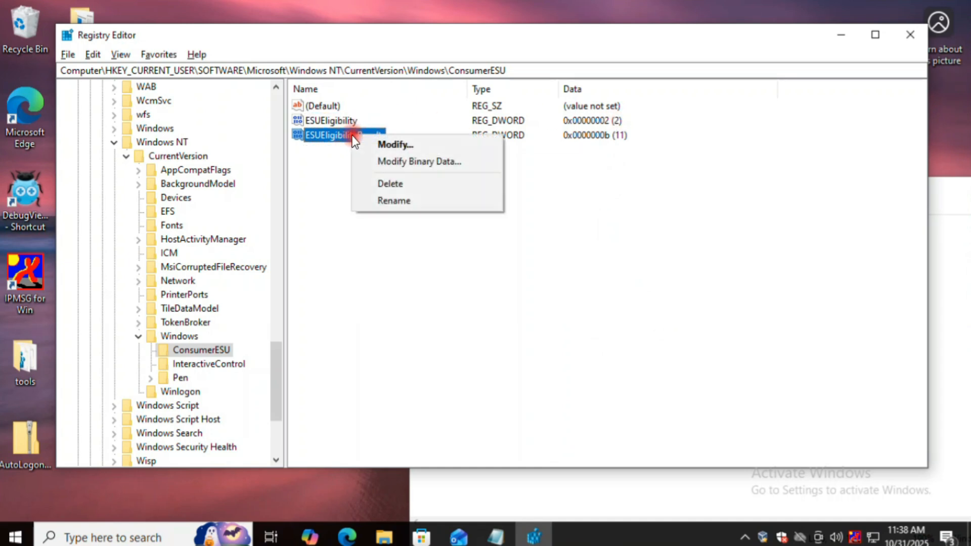
click(379, 144)
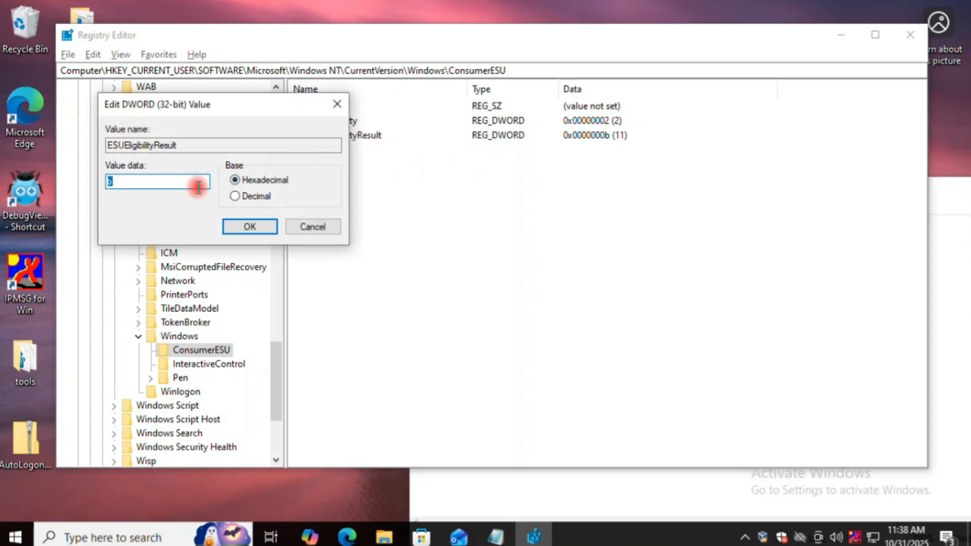
click(262, 229)
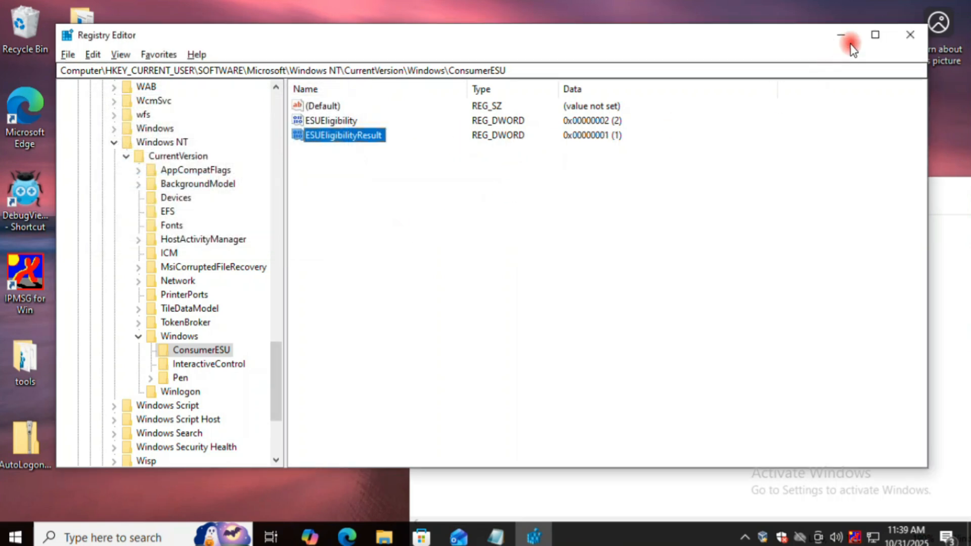
Close Registry Editor and the Notepad notes, discarding the unsaved note text.
click(910, 34)
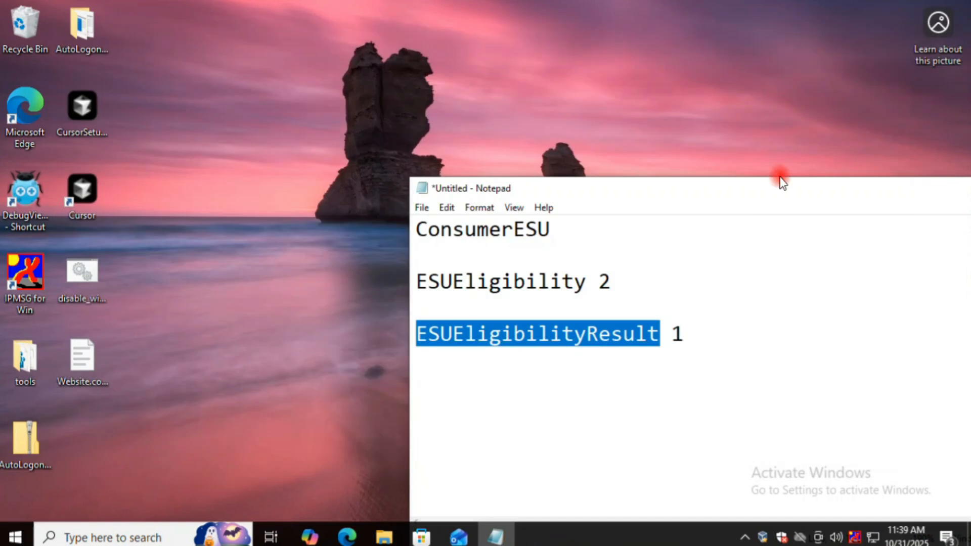
drag(787, 192, 458, 140)
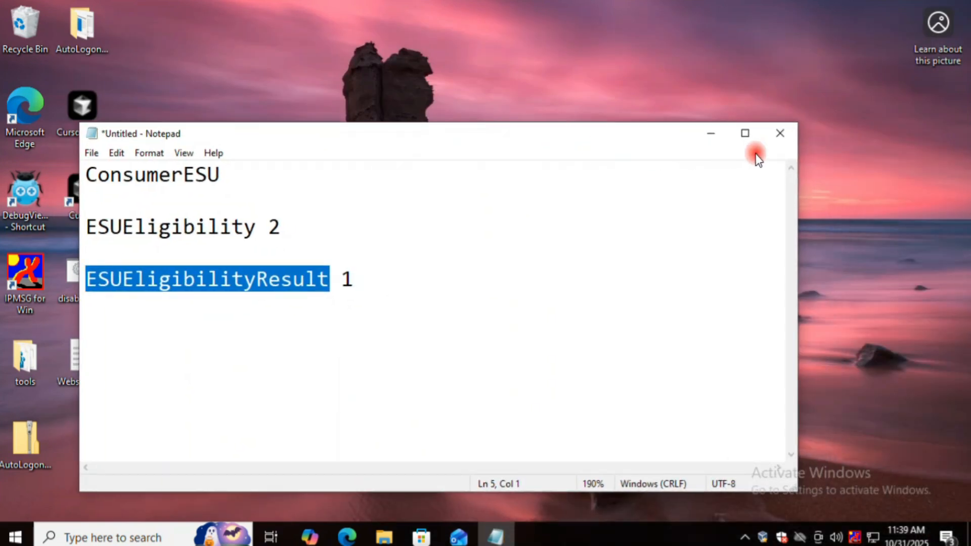
click(780, 144)
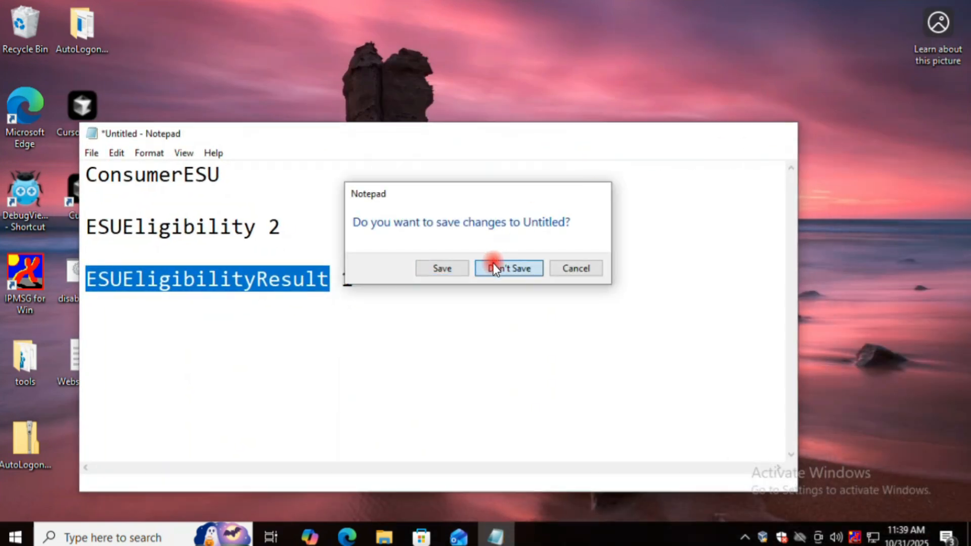
click(492, 263)
Restart the computer.
click(15, 537)
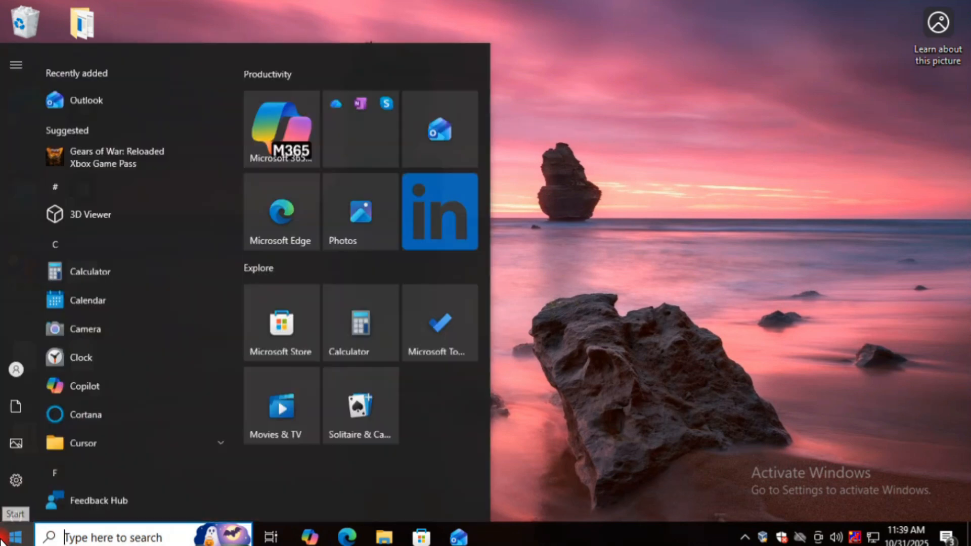
click(22, 502)
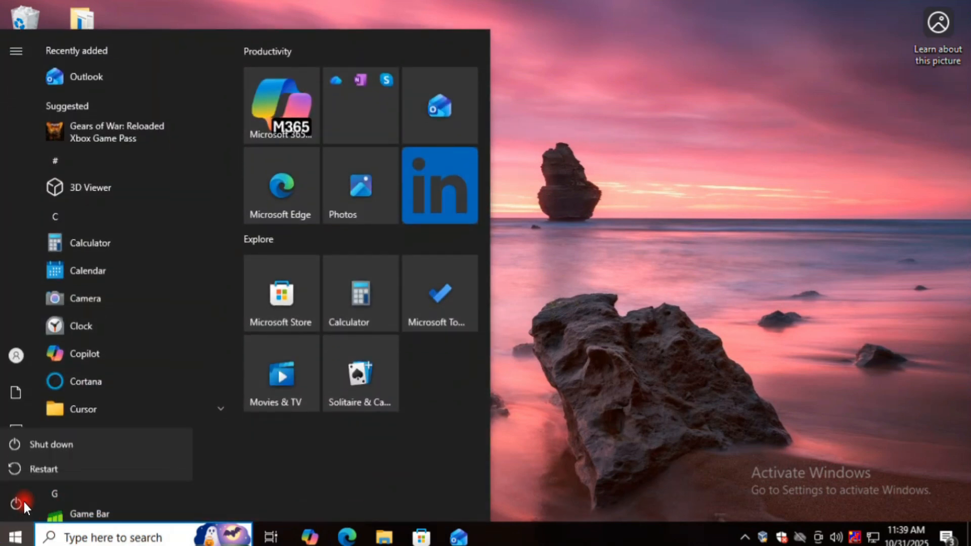
click(46, 467)
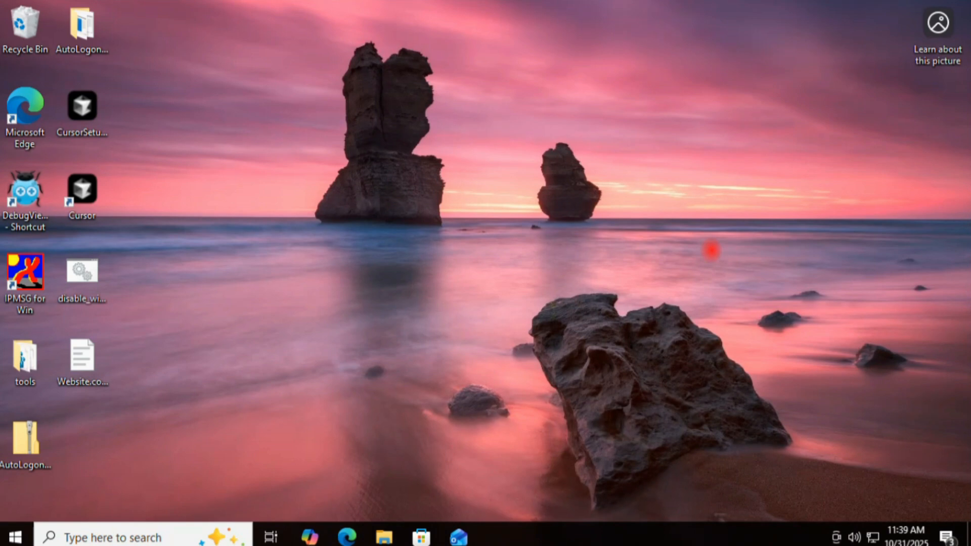
Open Windows Settings and go to the Windows Update page under Update & Security.
click(10, 537)
mouse_move(20, 466)
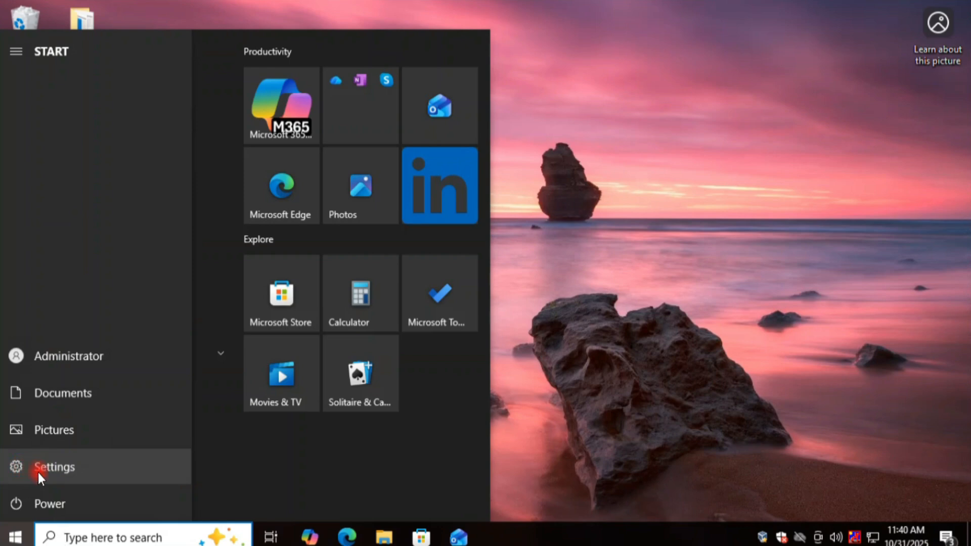
click(38, 467)
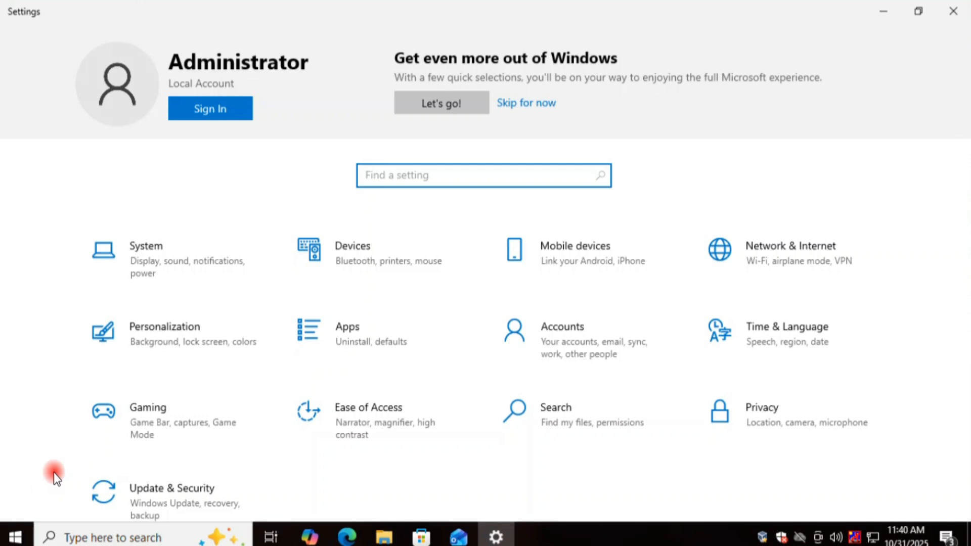
scroll(197, 435, down, 2)
click(192, 431)
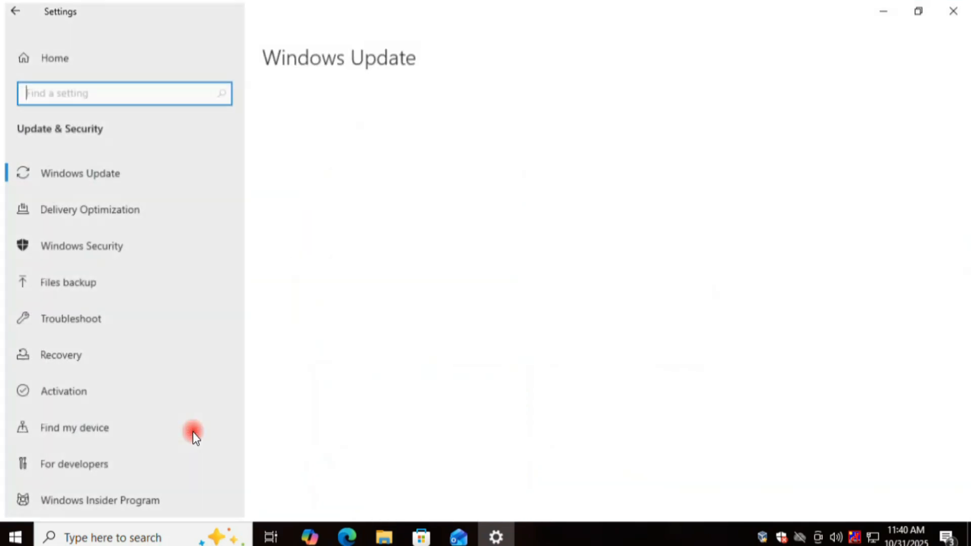